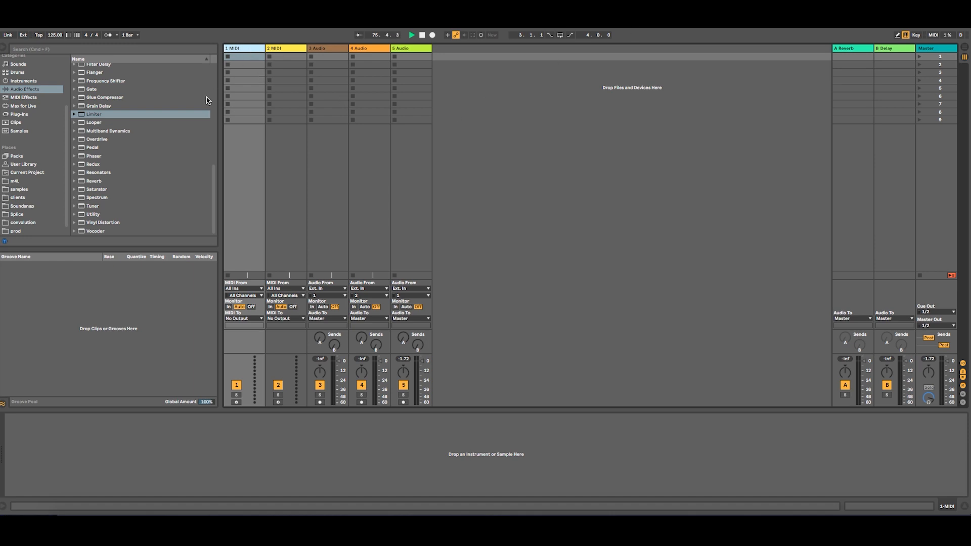
scroll(102, 141, "up", 10)
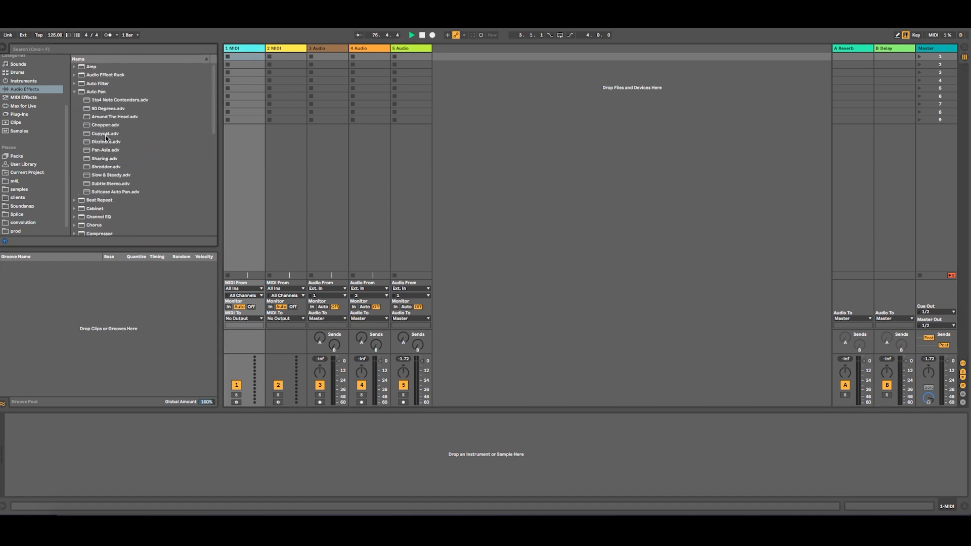
left_click(74, 91)
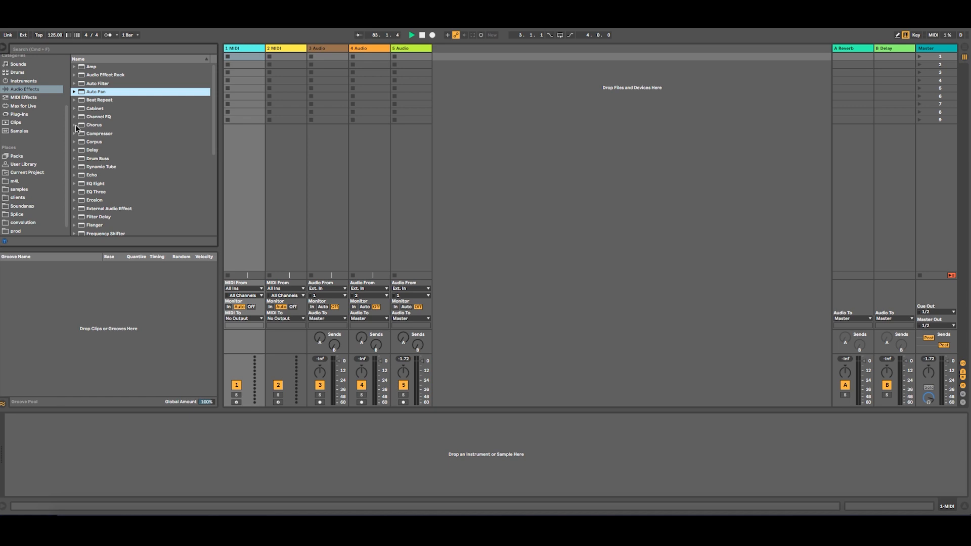
scroll(91, 132, "down", 4)
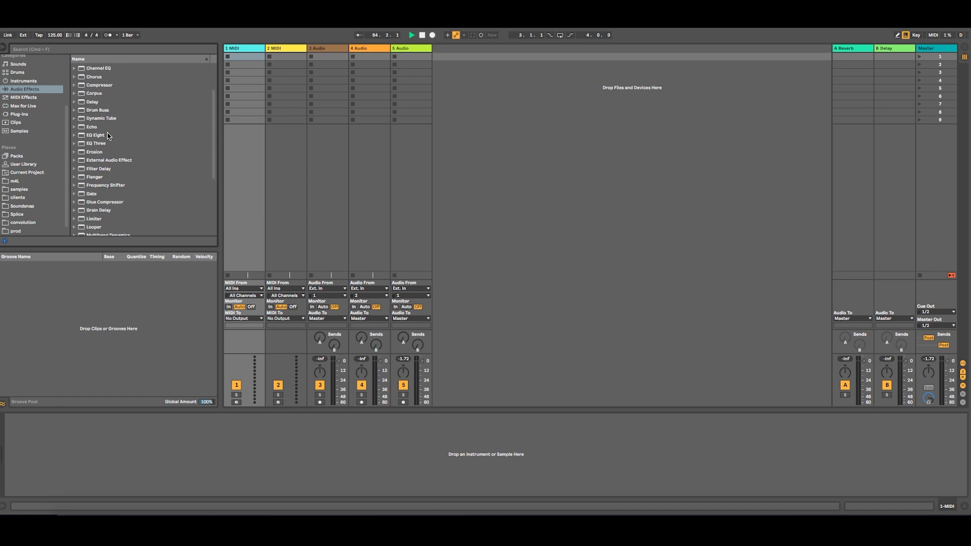
scroll(106, 137, "up", 4)
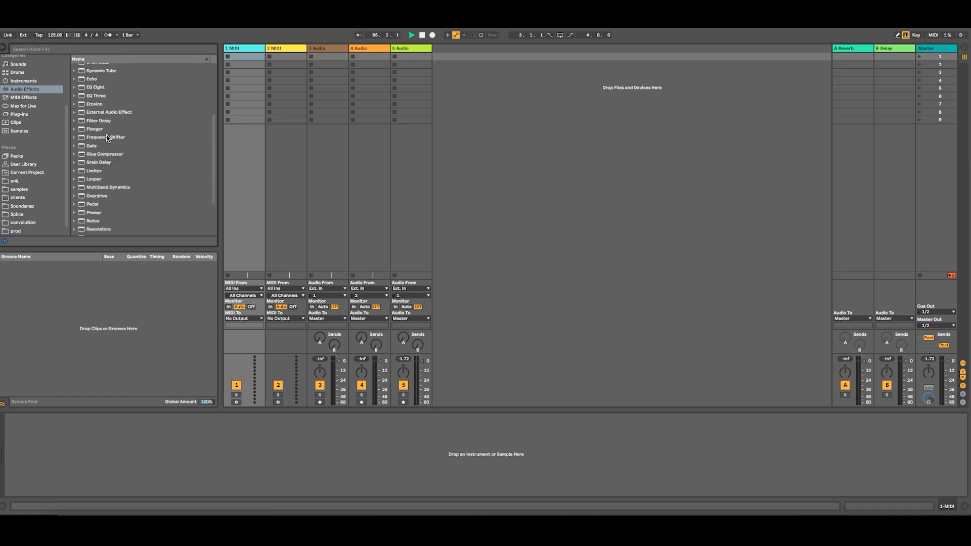
scroll(96, 89, "up", 1)
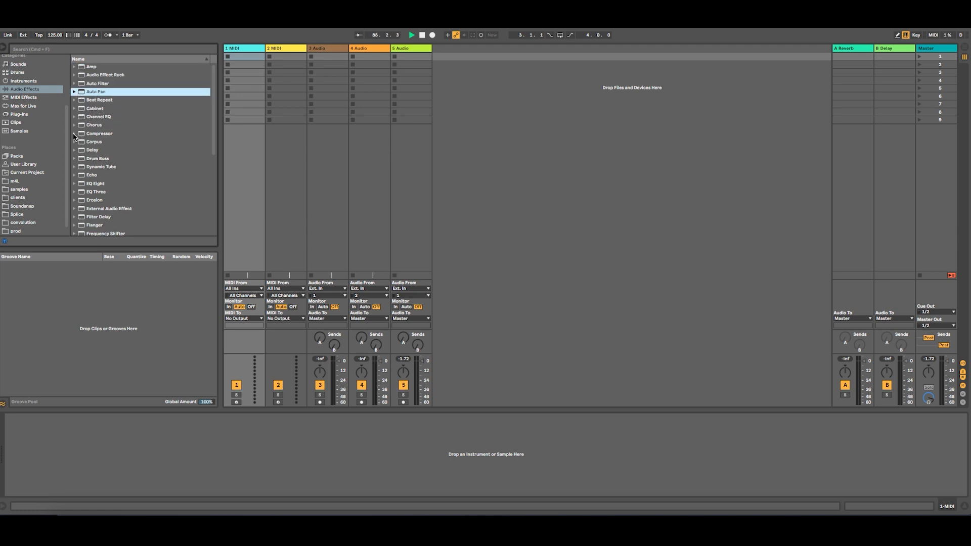
Load the Analog instrument onto the first MIDI track
left_click(24, 80)
left_click(93, 68)
left_click_drag(93, 71, 243, 67)
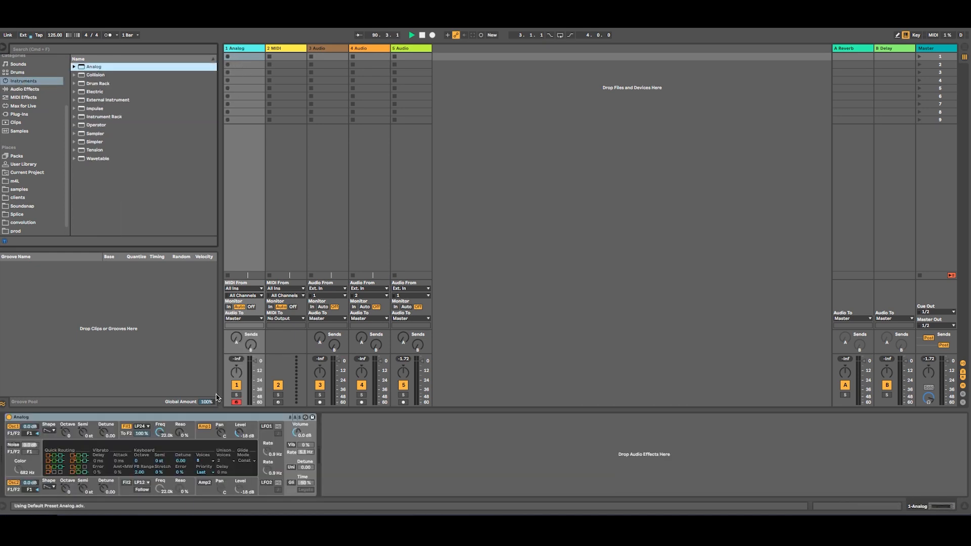
Lower the Filter 1 frequency of the Analog synth to about 490 Hz
left_click(198, 418)
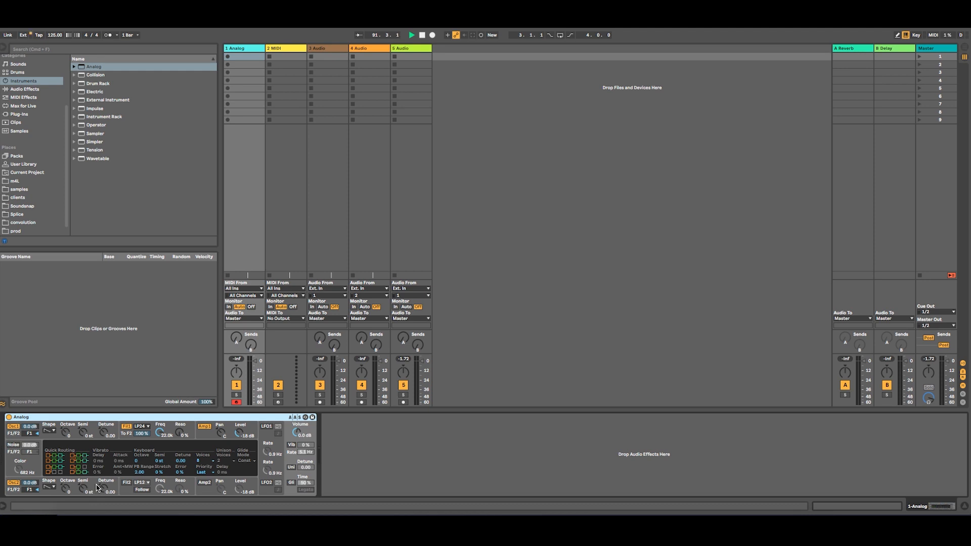
left_click_drag(66, 433, 64, 428)
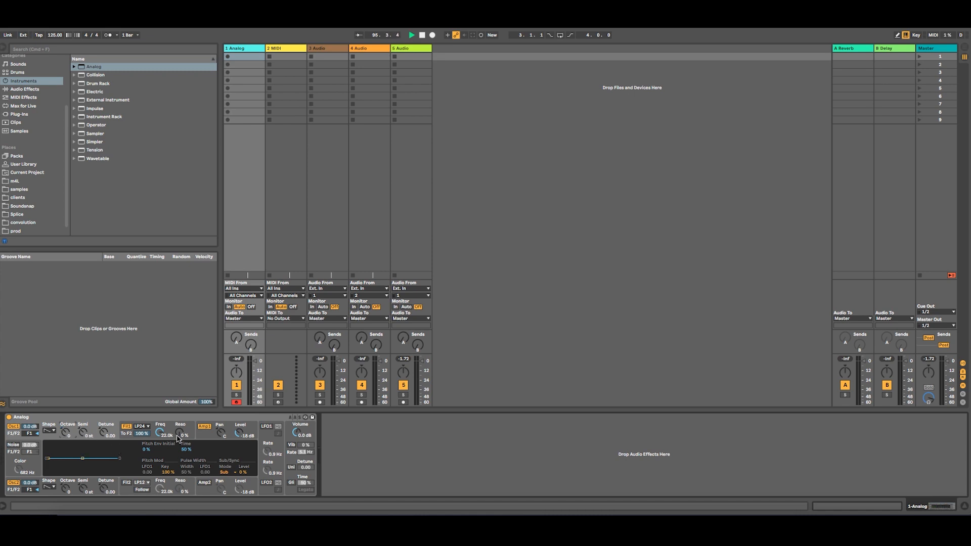
left_click_drag(163, 433, 164, 439)
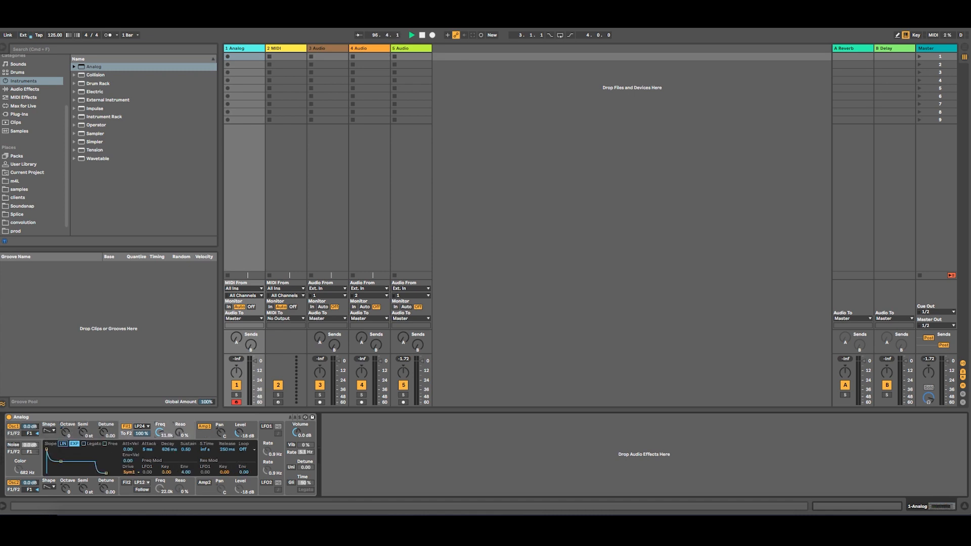
Create an empty MIDI clip in the Analog track's first slot and audition notes with the computer keyboard octave at C2 to D3
double_click(249, 57)
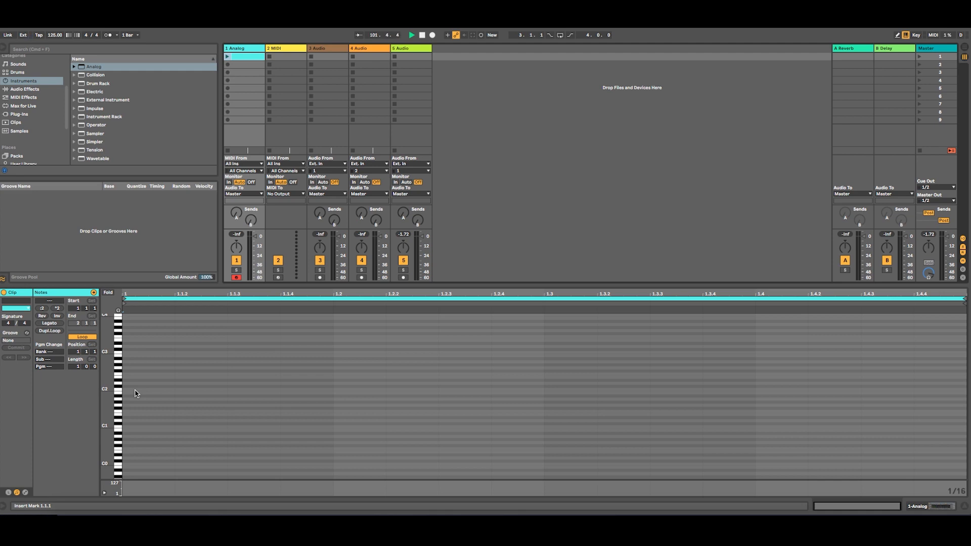
key("j")
key("z")
key("a")
key("x")
key("f")
key("g")
key("f")
key("g")
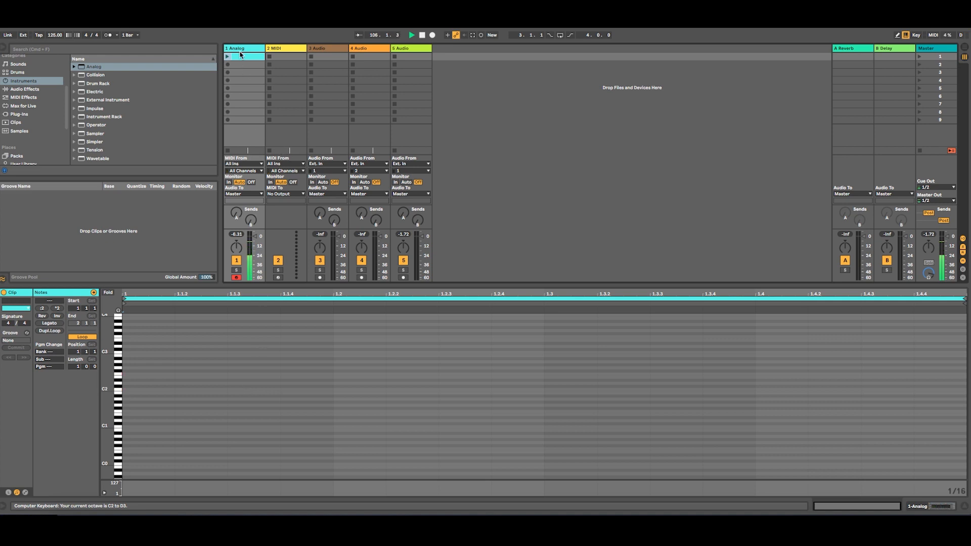
Delete the empty clip and record a four-bar MIDI clip of played notes in the Analog track's first slot
key("Delete")
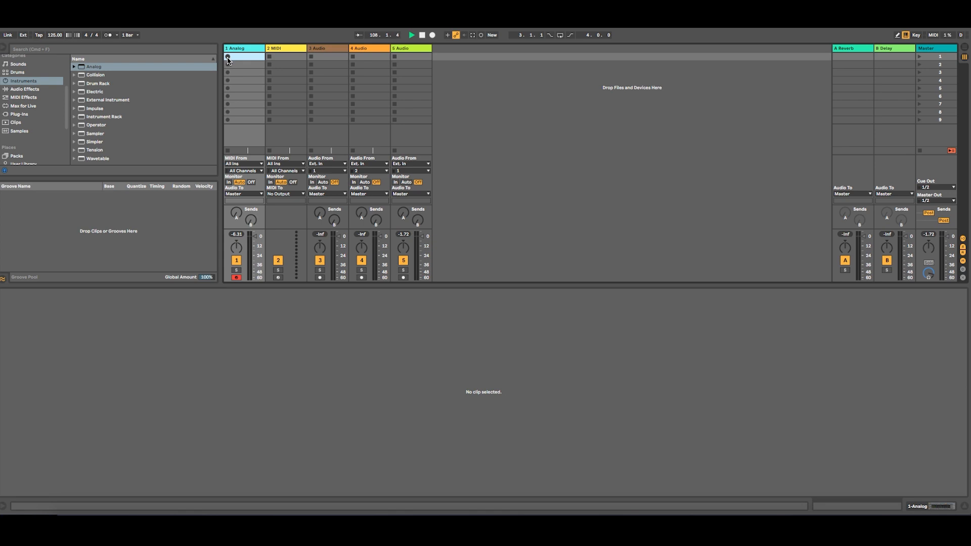
left_click(227, 58)
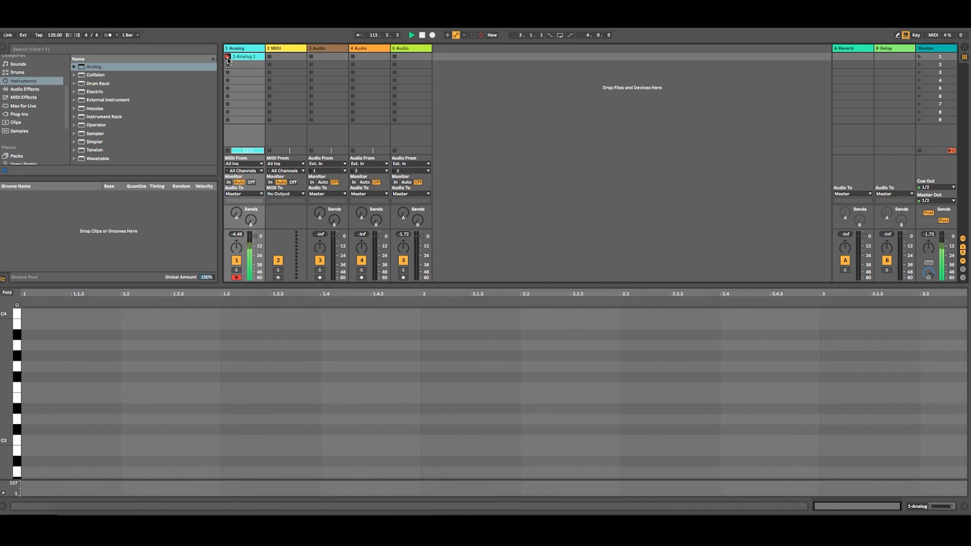
left_click(228, 57)
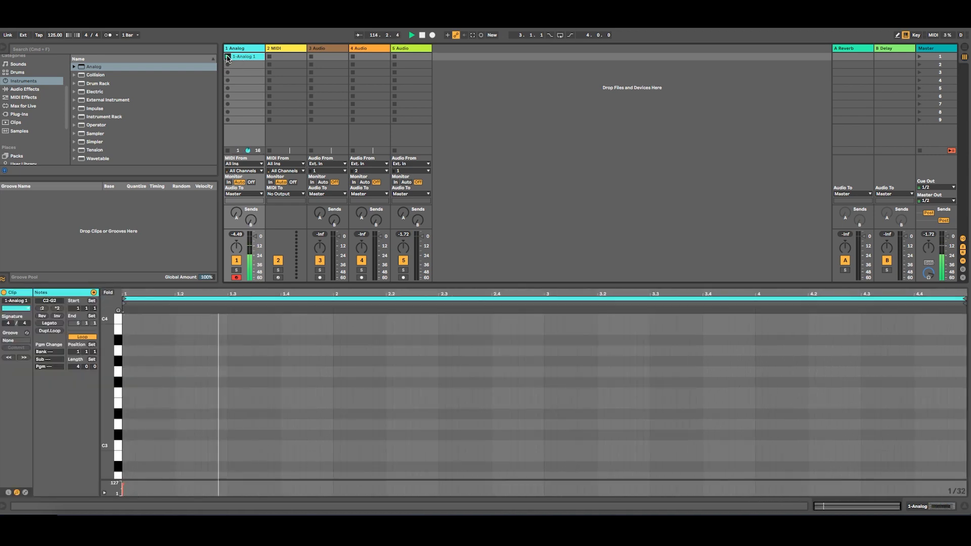
Shape Analog's Amp 1 envelope to about 227 ms attack, 0.88 sustain and 7.28 s release
double_click(240, 48)
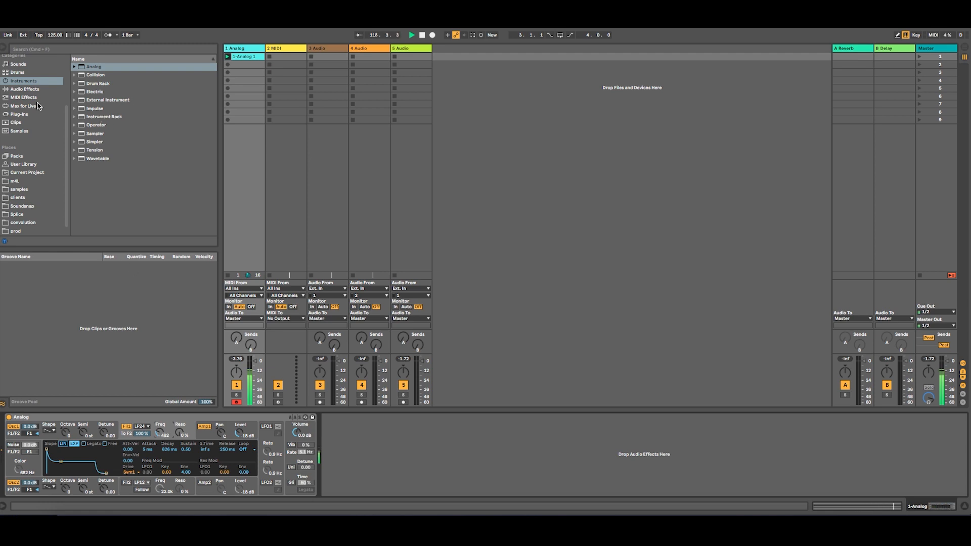
left_click(28, 89)
scroll(118, 179, "down", 5)
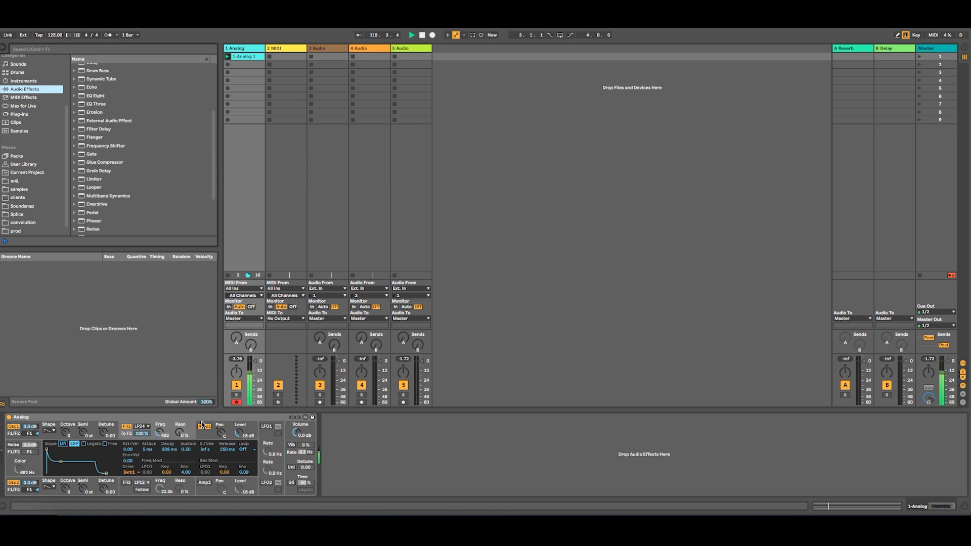
left_click(288, 432)
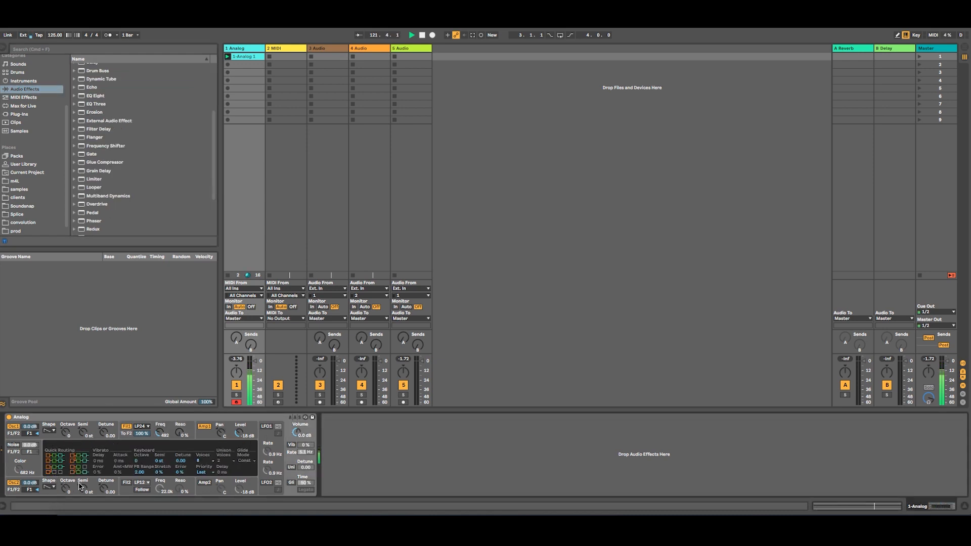
left_click(204, 438)
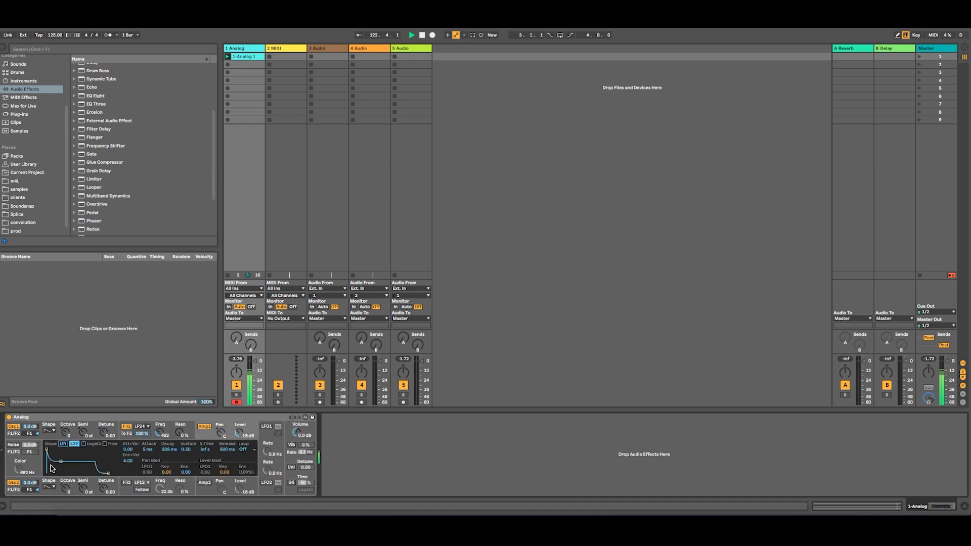
mouse_move(47, 450)
left_mouse_down()
mouse_move(68, 447)
mouse_move(58, 448)
left_mouse_up()
left_click_drag(109, 473, 73, 443)
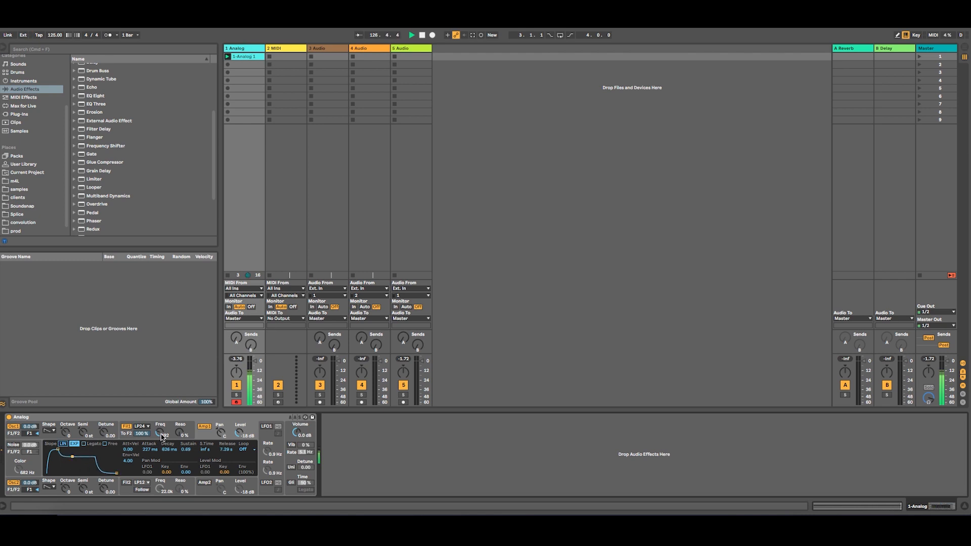
Raise Analog's Filter 1 frequency to about 1.2 kHz
left_click_drag(162, 436, 162, 433)
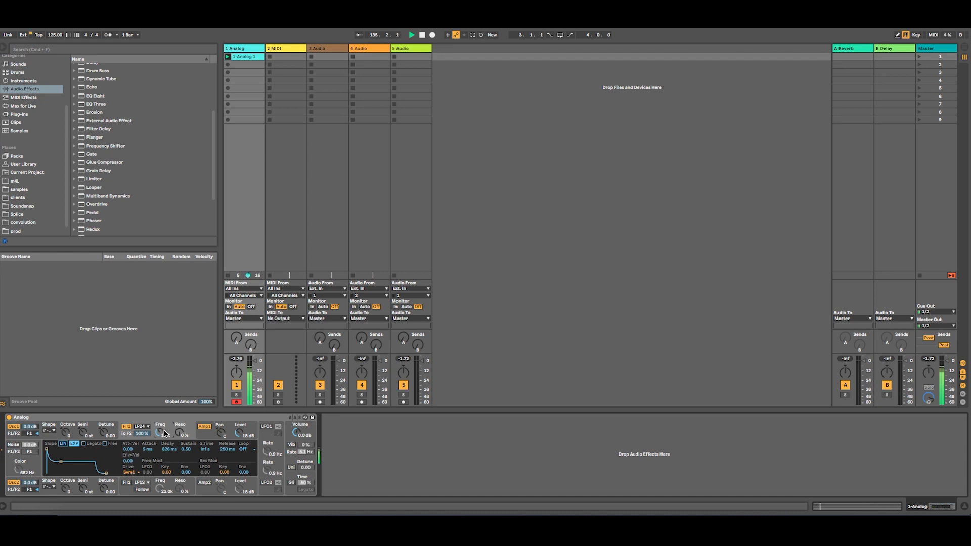
left_click(215, 437)
left_click(291, 437)
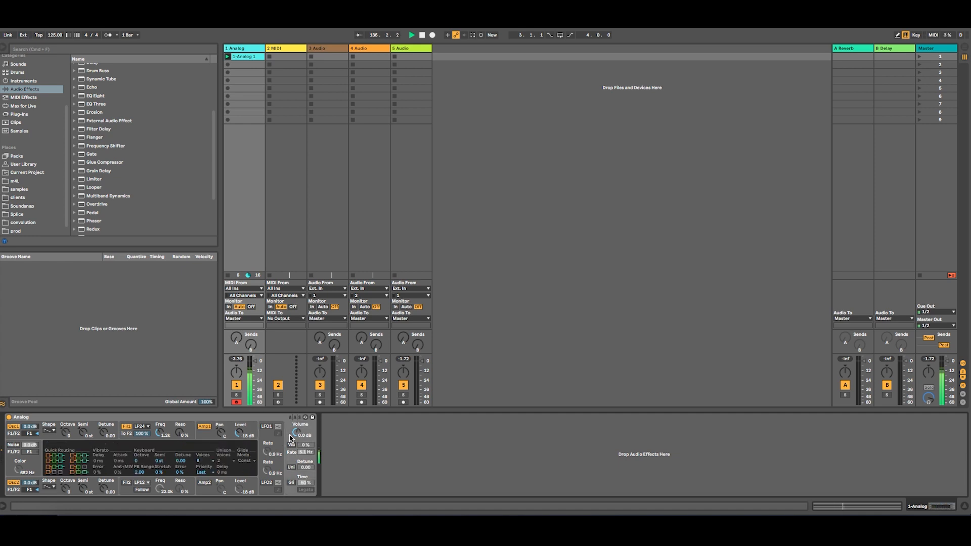
Add the Delay audio effect after Analog on the first track
scroll(103, 217, "down", 5)
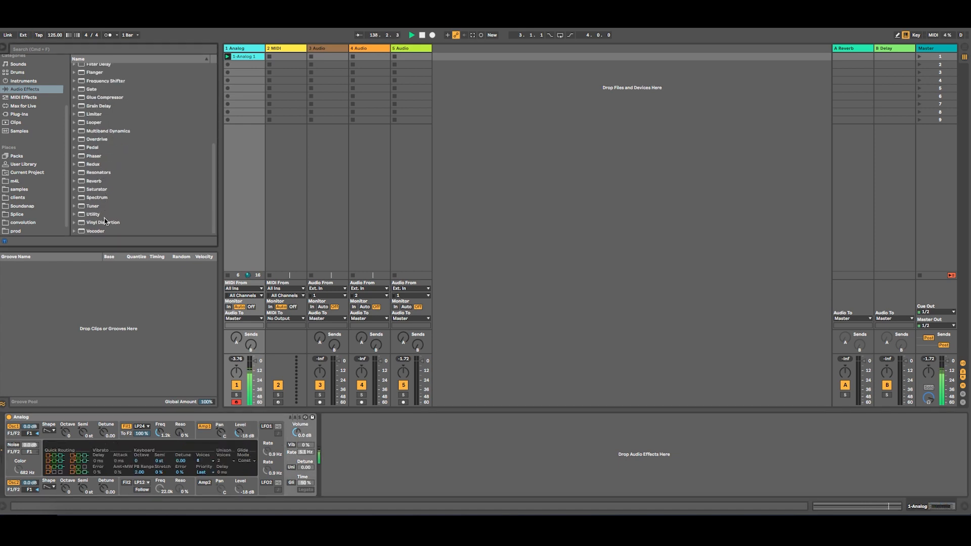
scroll(101, 185, "up", 8)
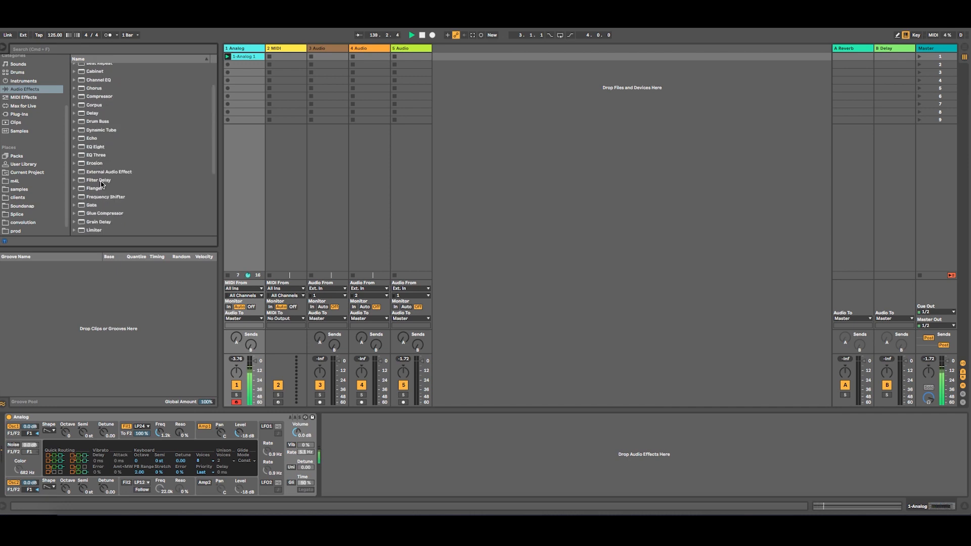
left_click(93, 115)
double_click(93, 115)
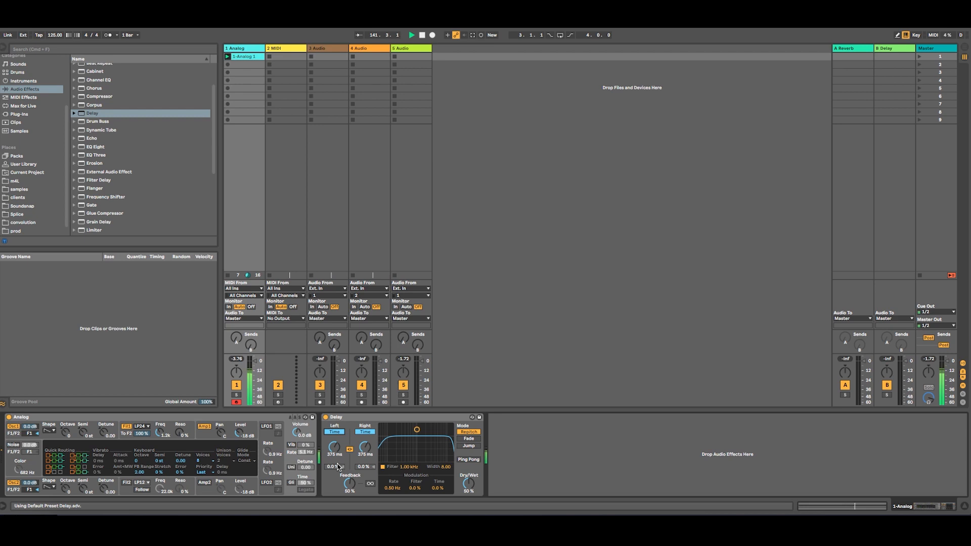
Unlink the Delay's left and right channels and set their times to about 66 ms left and 1.68 s right
left_click(349, 449)
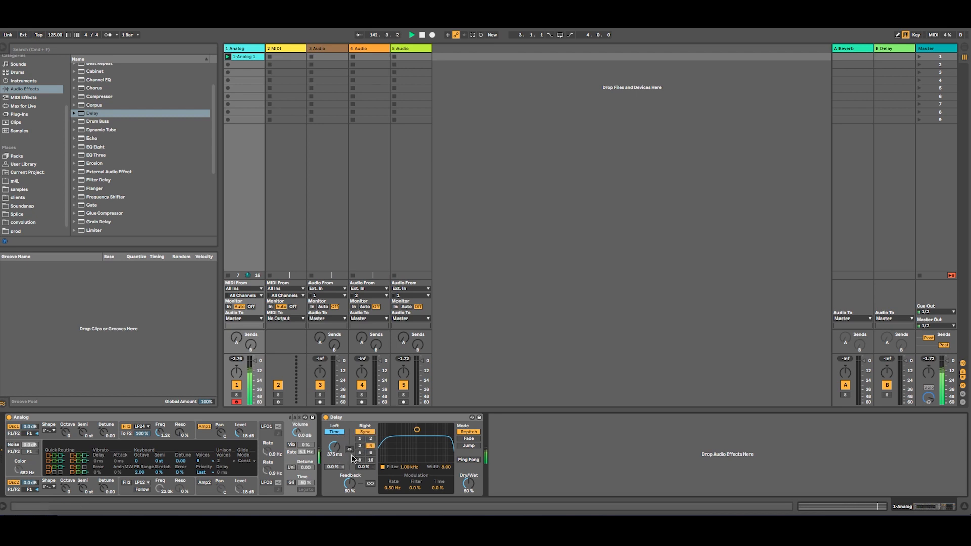
left_click_drag(338, 453, 339, 480)
left_click_drag(364, 447, 365, 428)
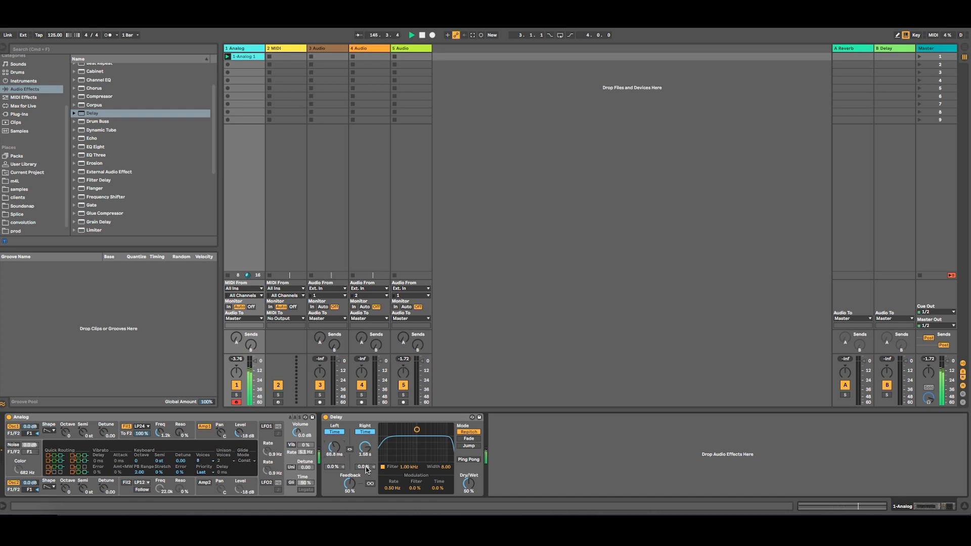
Switch the Delay to Fade mode at 98% Dry/Wet and readjust its times to about 6.28 ms left and 1.58 s right
left_click_drag(469, 482, 468, 469)
left_click(468, 438)
mouse_move(359, 456)
left_mouse_down()
mouse_move(346, 461)
mouse_move(354, 444)
left_mouse_up()
left_click_drag(364, 448, 364, 443)
left_click_drag(159, 432, 159, 432)
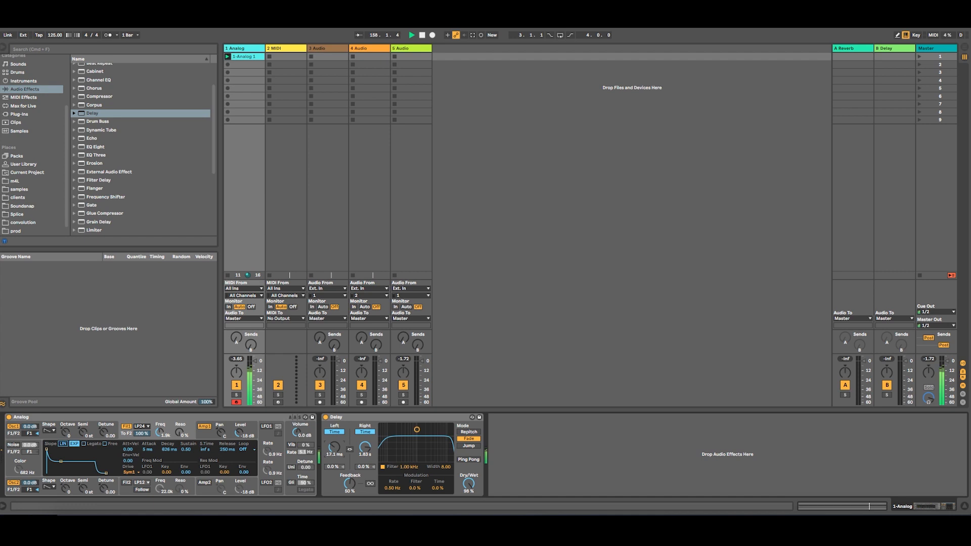
left_click_drag(333, 447, 334, 453)
Show the clip modulation envelope for Analog's F1 Freq and unlink the envelope's loop from the clip
scroll(135, 152, "down", 3)
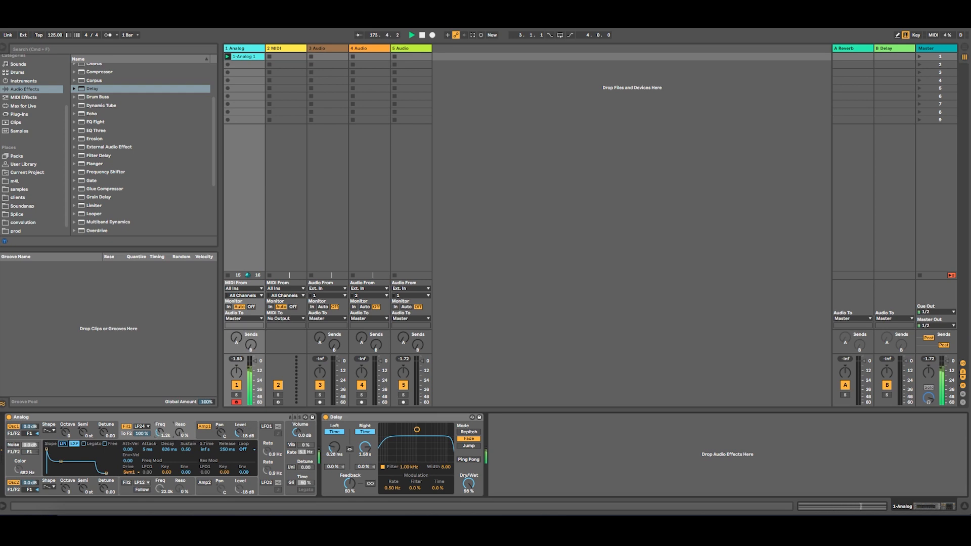
right_click(159, 433)
left_click(168, 445)
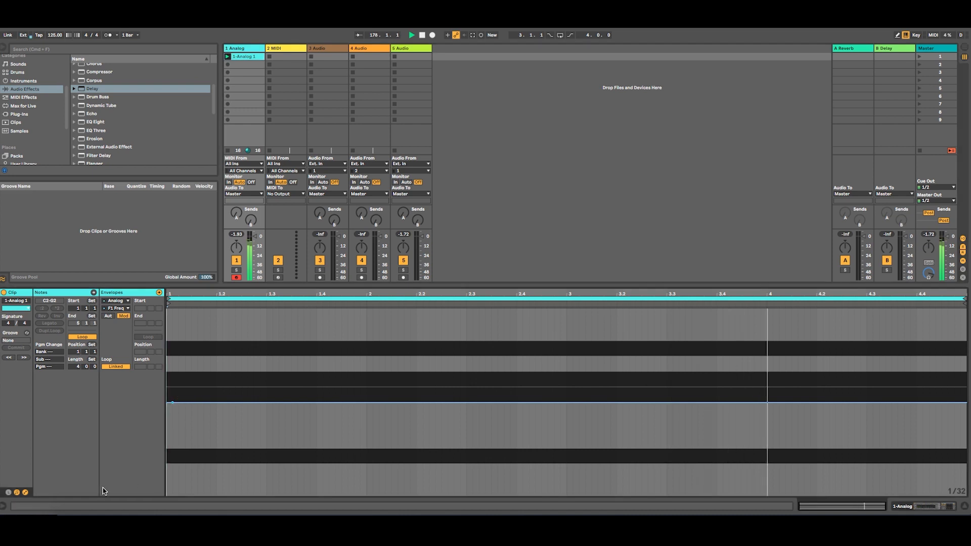
left_click(116, 366)
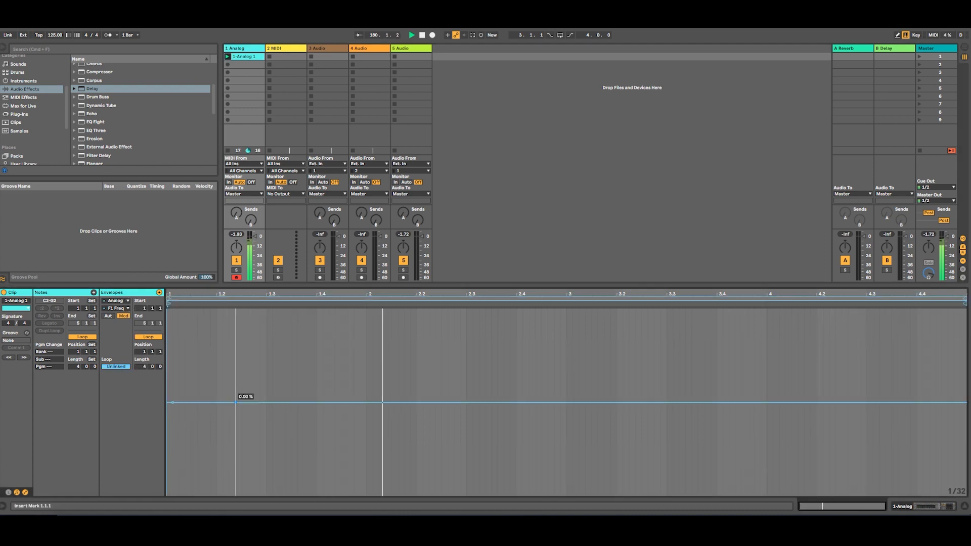
Draw an F1 Freq modulation curve that rises slightly near 1.3, dips near 3.3 and returns to zero just after 4.3
left_click_drag(260, 402, 261, 392)
left_click_drag(349, 392, 679, 435)
left_click_drag(738, 435, 897, 402)
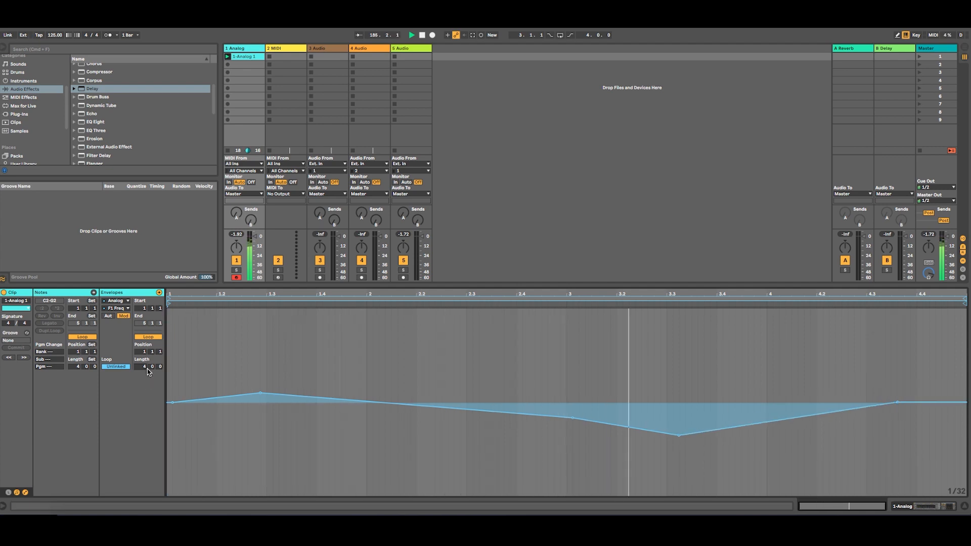
Extend the unlinked F1 Freq envelope loop to just over 17 bars
left_click_drag(144, 366, 144, 334)
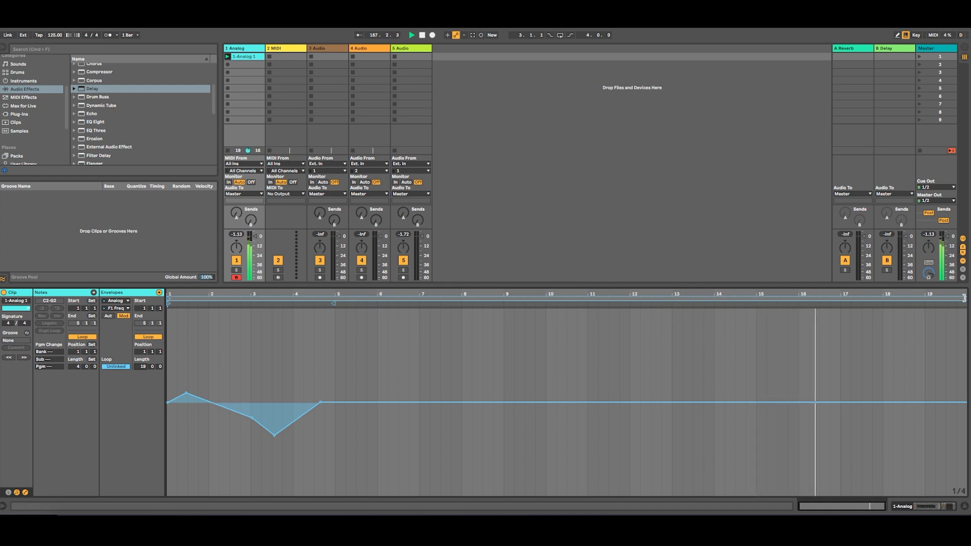
left_click_drag(963, 299, 885, 319)
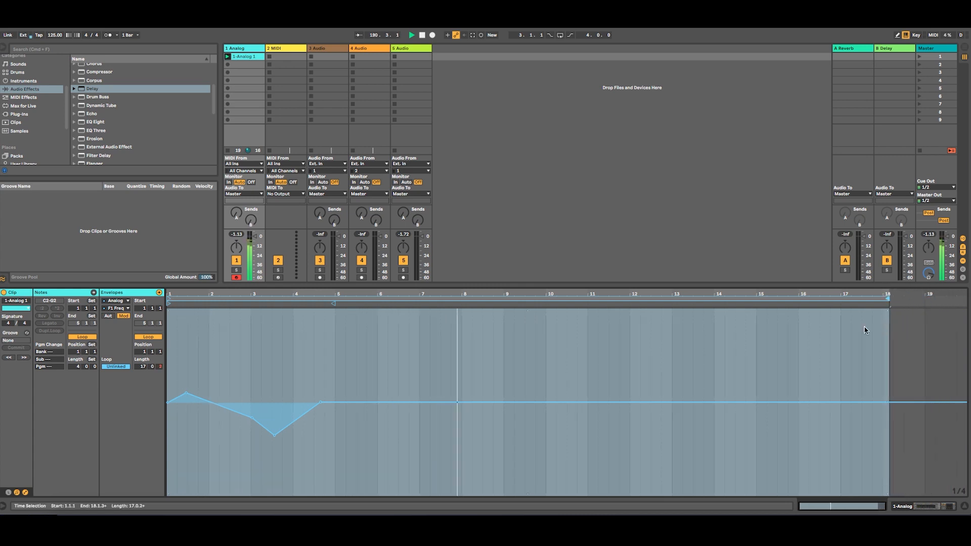
Continue the F1 Freq modulation curve with a slight rise near bar 9, a deeper dip near bar 14 and a return to zero near bar 18
left_click(440, 402)
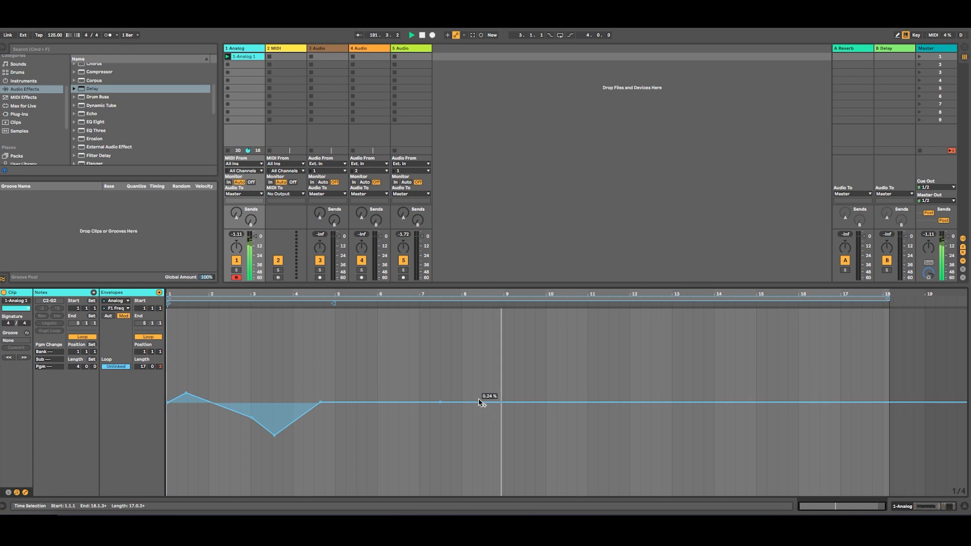
left_click_drag(493, 403, 533, 400)
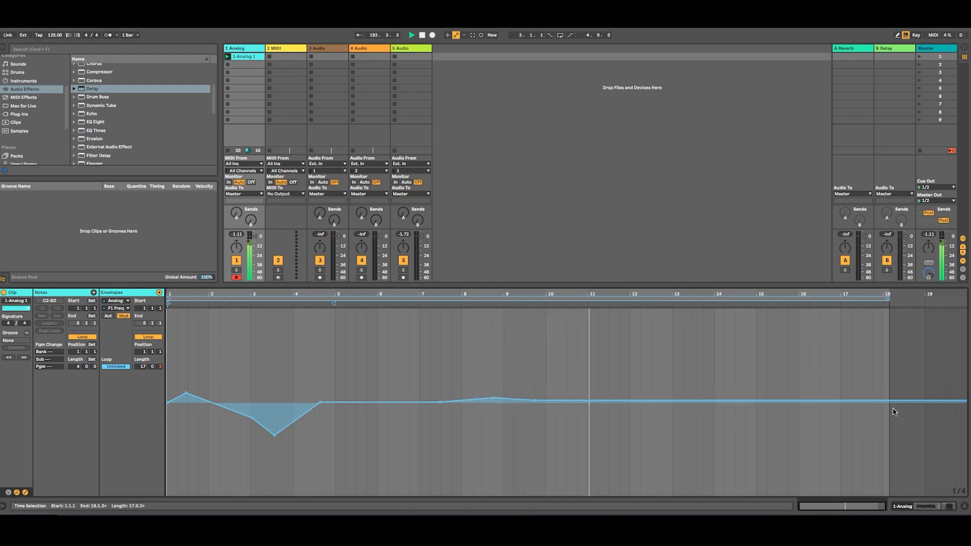
left_click_drag(889, 401, 888, 403)
left_click_drag(745, 403, 742, 434)
Stretch the F1 Freq modulation curve across about 41 bars and set its envelope loop length to 40.2.0
left_click_drag(144, 367, 144, 315)
left_click_drag(521, 395, 168, 400)
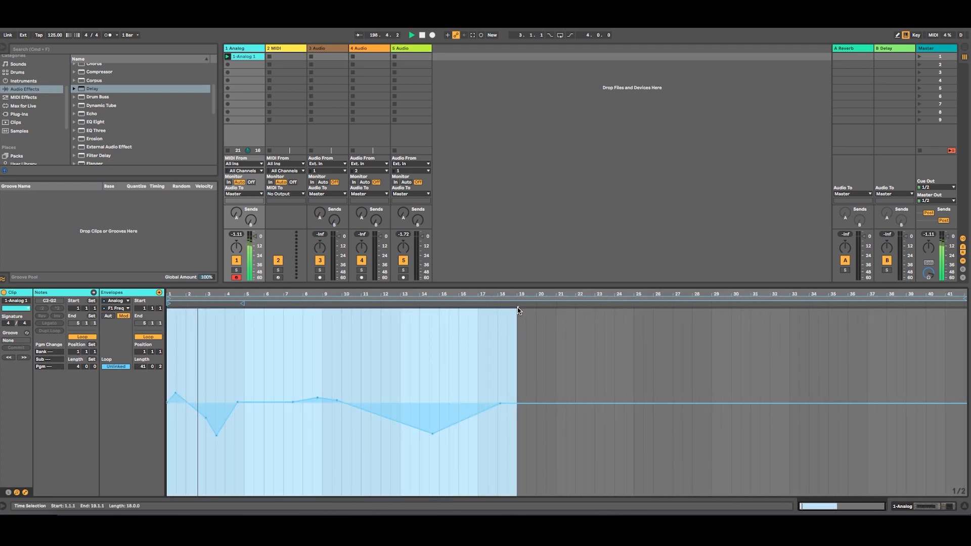
left_click_drag(515, 400, 965, 403)
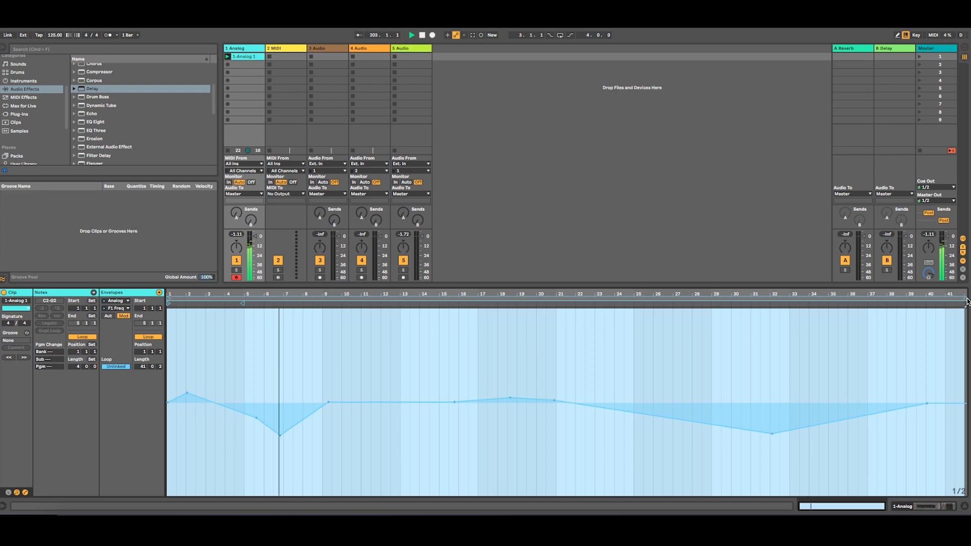
left_click_drag(965, 299, 954, 299)
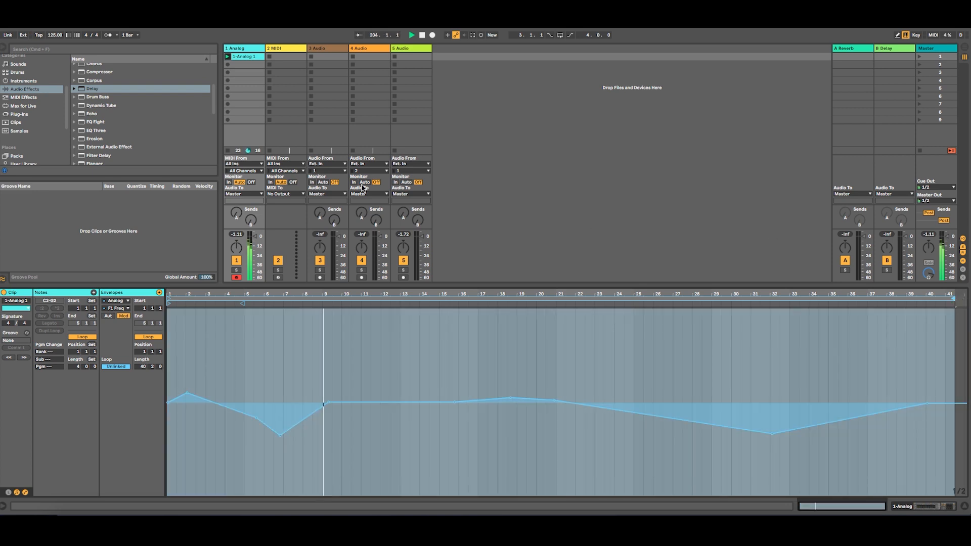
Group the Analog device into an Instrument Rack with its macro controls shown, and relaunch the clip
left_click(242, 49)
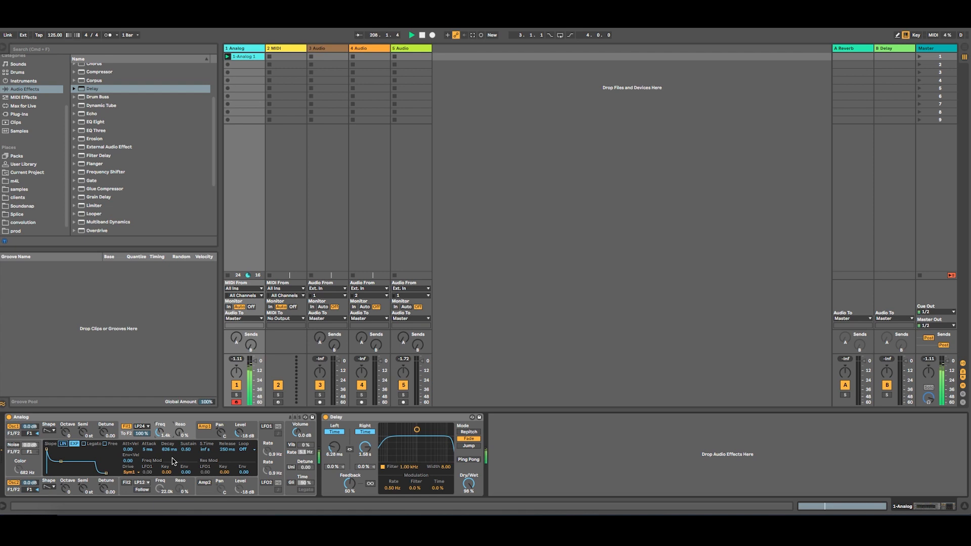
right_click(169, 420)
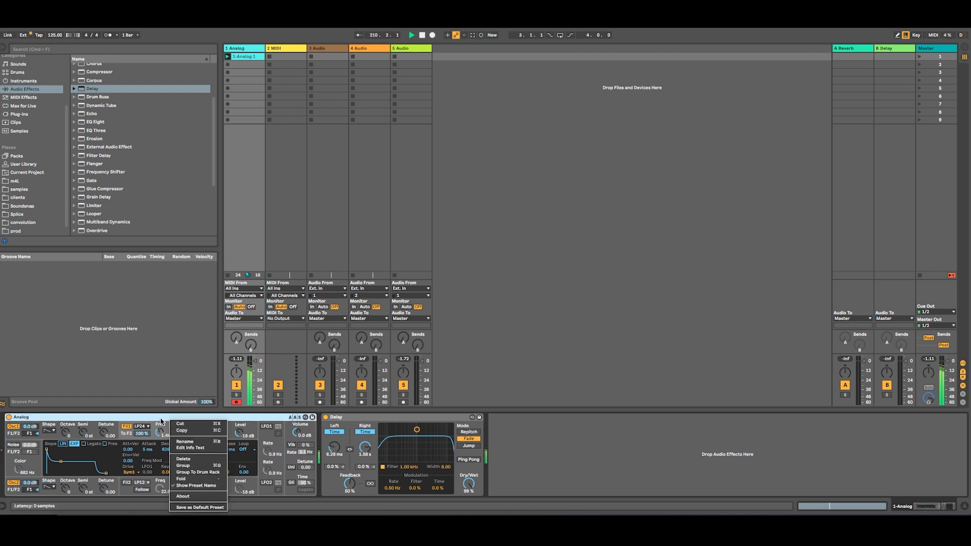
left_click(183, 465)
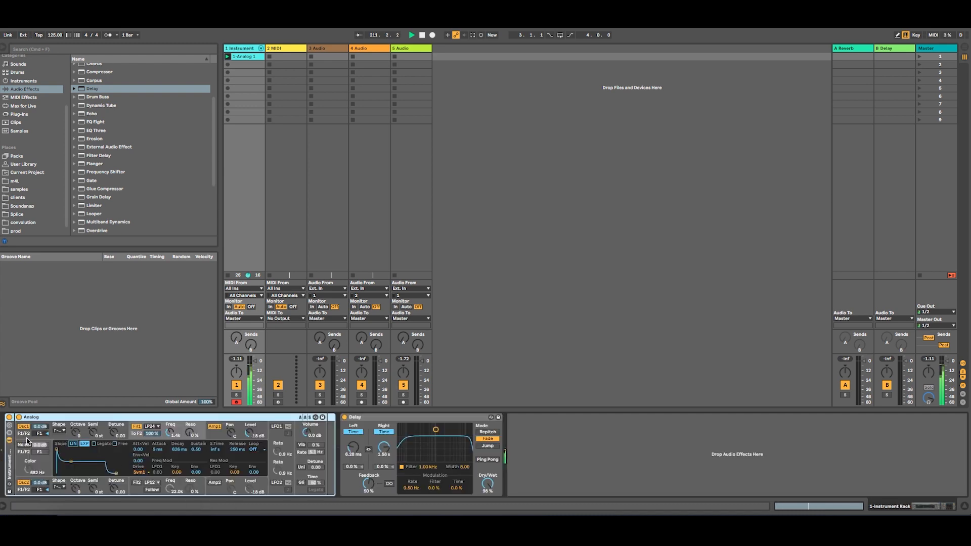
left_click(8, 428)
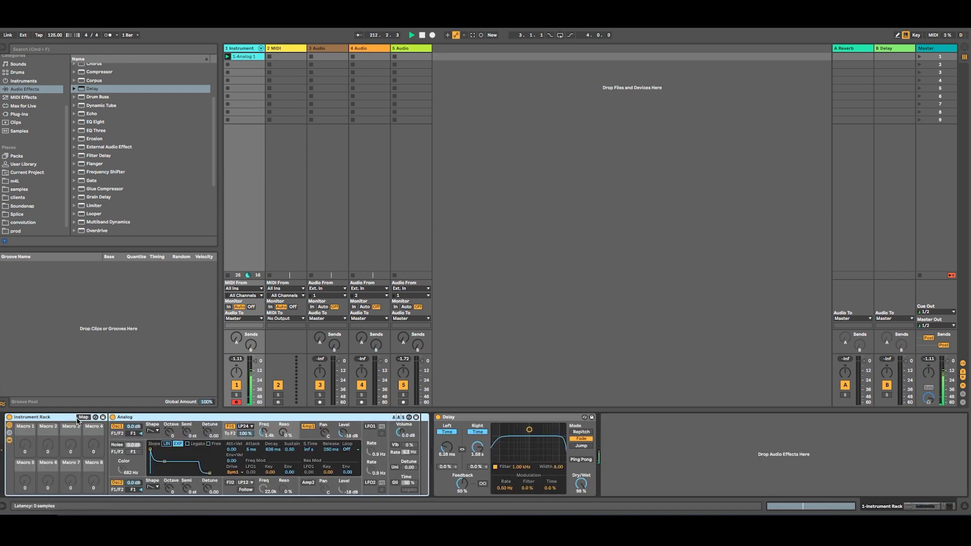
left_click(227, 57)
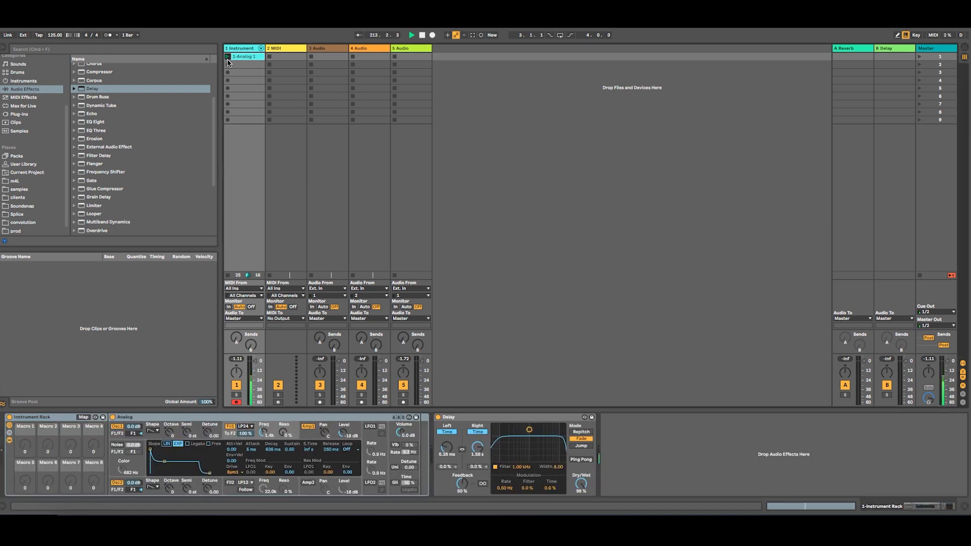
Map Analog's filter 1 frequency to the Instrument Rack's Macro 1 and leave macro mapping mode
left_click(120, 419)
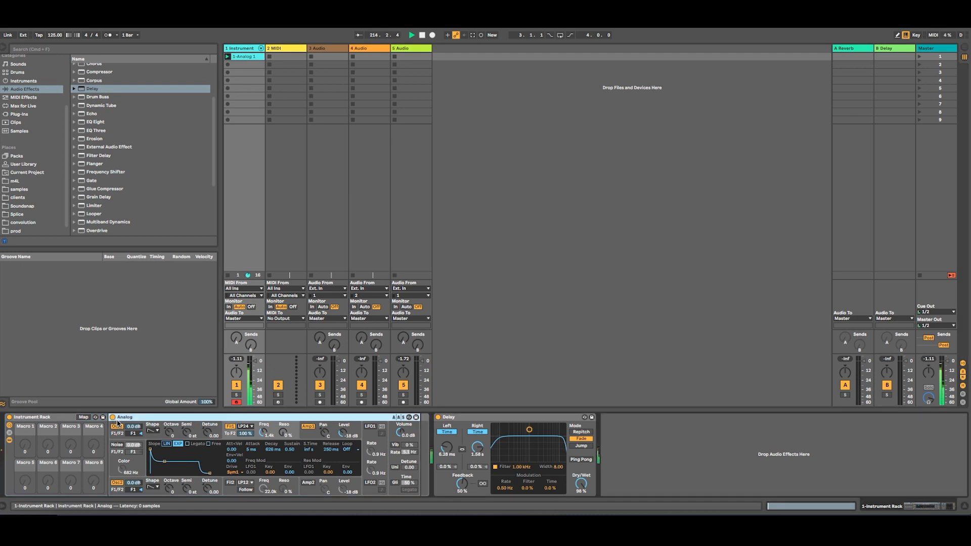
left_click(84, 418)
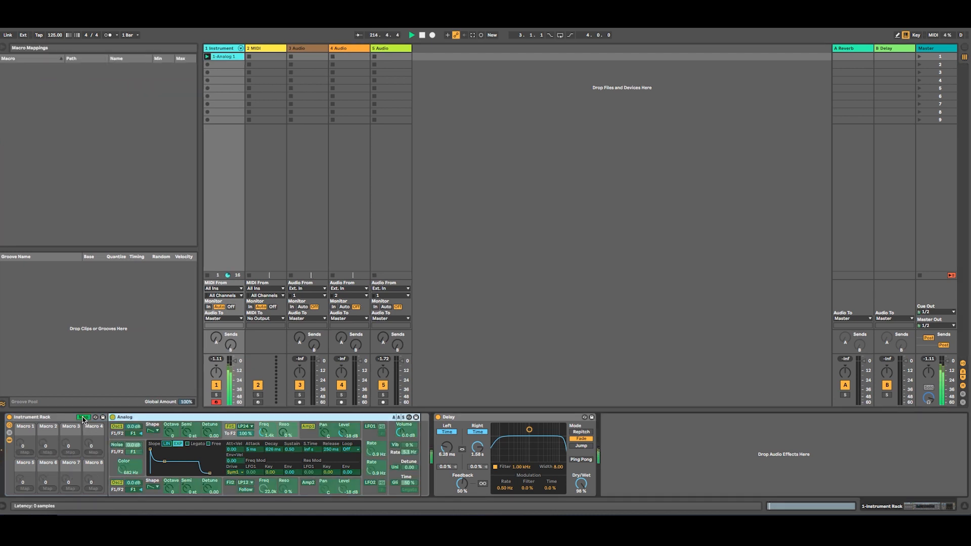
left_click(267, 431)
left_click(23, 453)
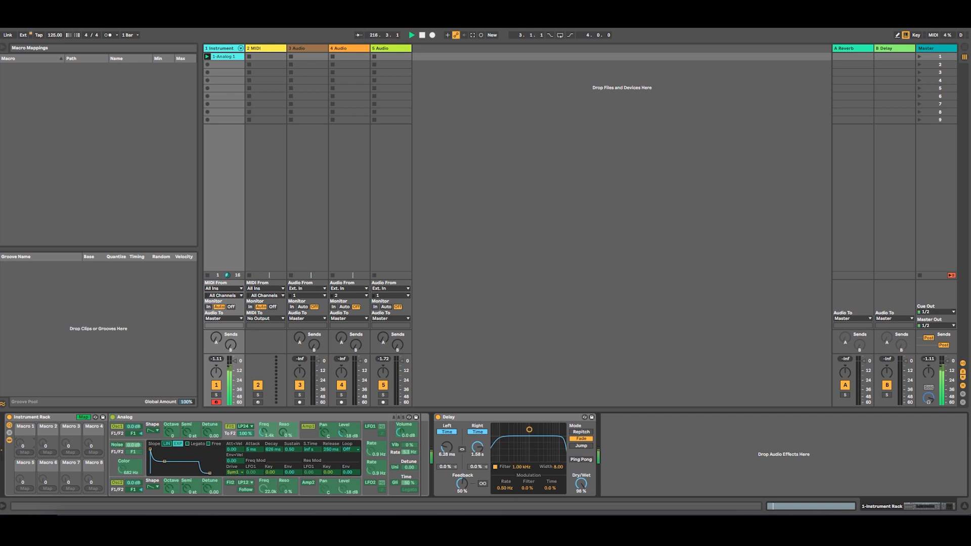
left_click(267, 430)
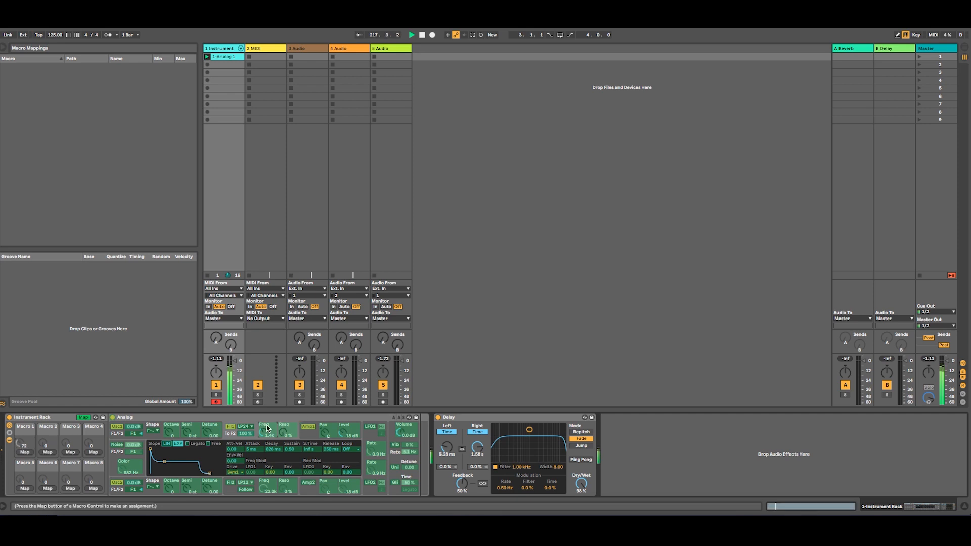
left_click(30, 453)
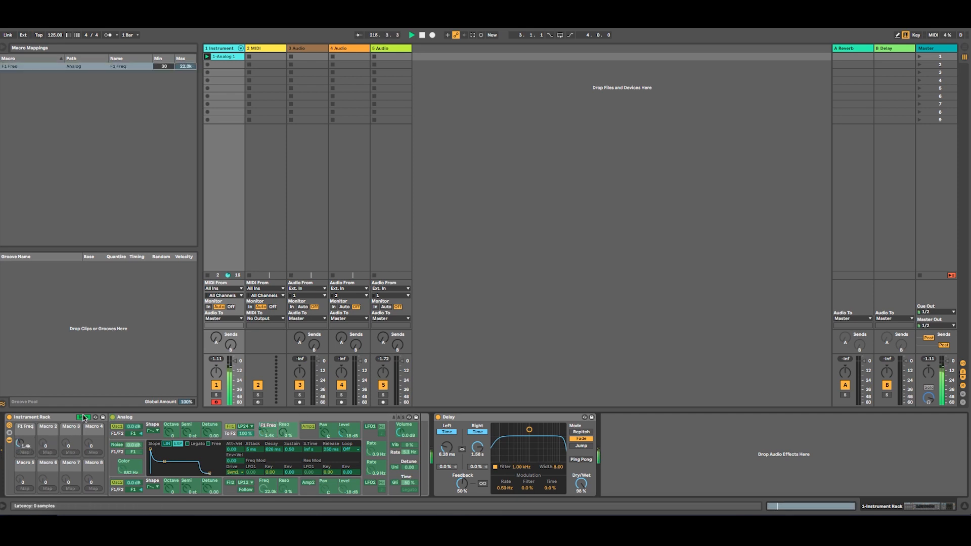
left_click(84, 418)
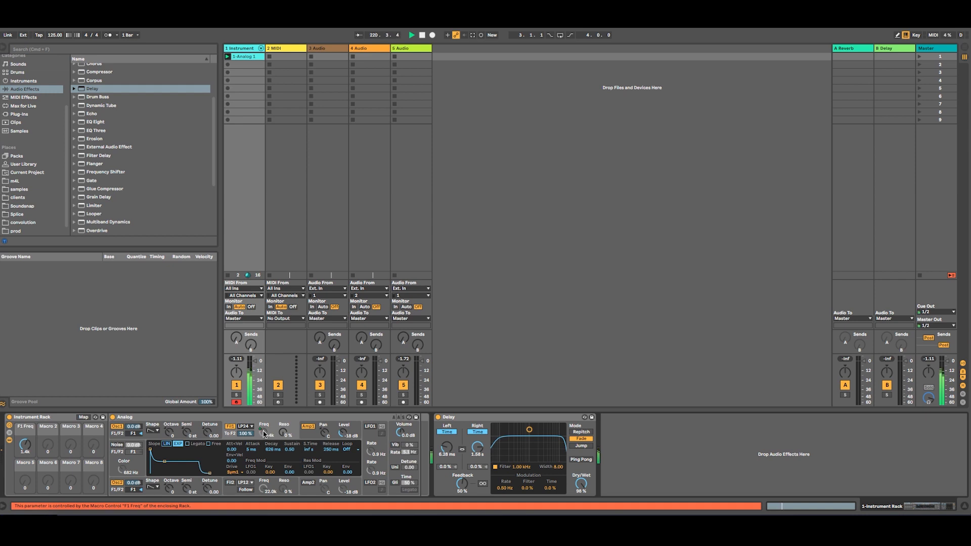
Show the clip modulation envelope for the rack's F1 Freq macro and unlink the envelope's loop from the clip
right_click(25, 445)
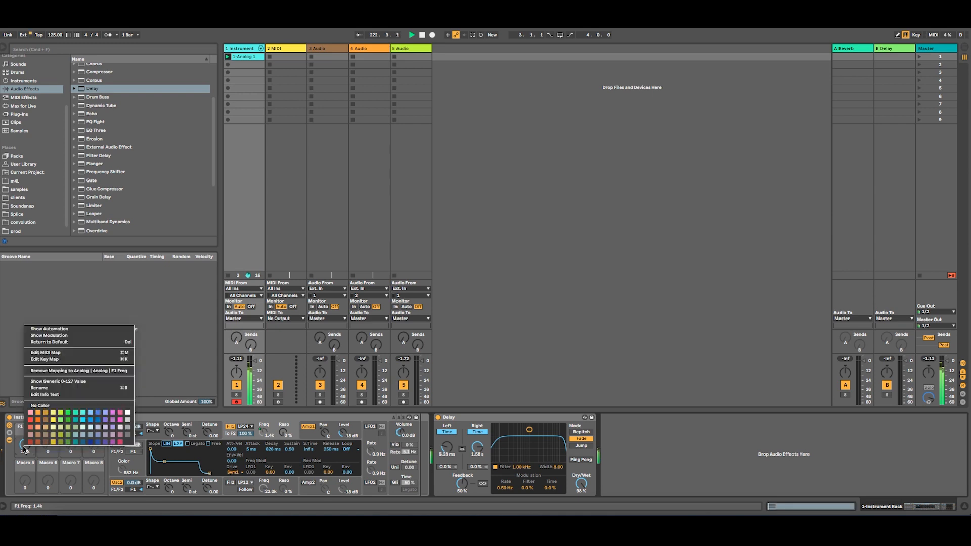
left_click(59, 335)
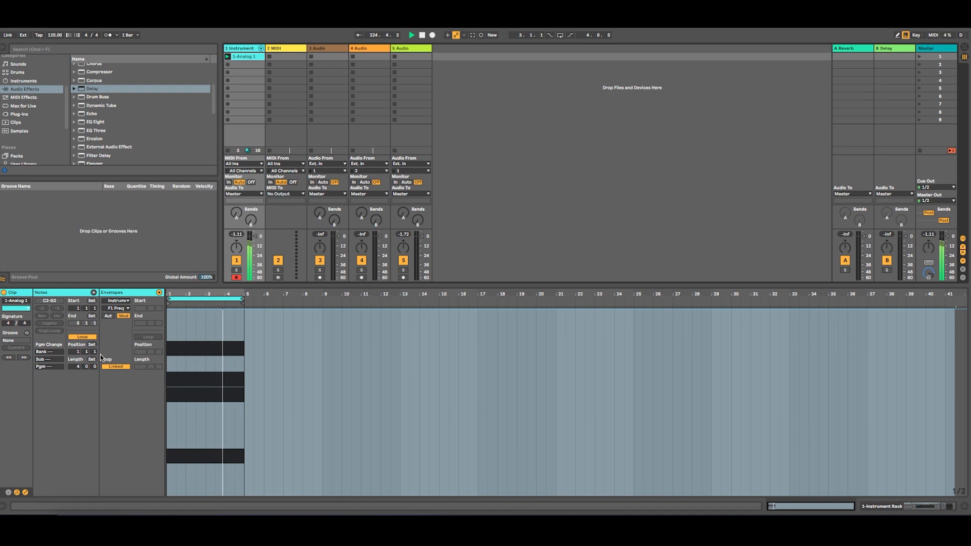
left_click(108, 365)
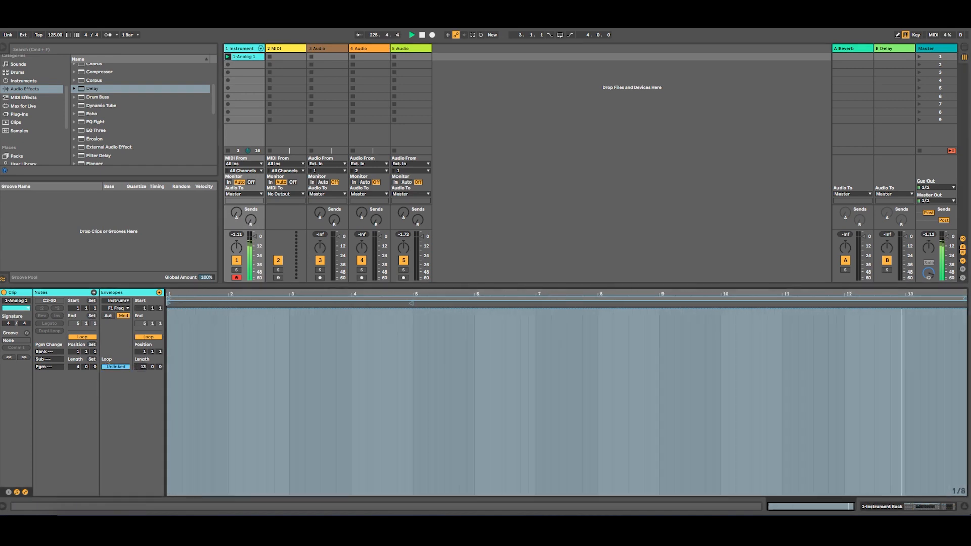
Draw a 19-bar modulation curve for the F1 Freq macro, falling from 100%, peaking near bar 11, dipping near bars 14 and 17, and returning to 100%
left_click(177, 309)
left_click_drag(208, 309, 472, 411)
left_click_drag(598, 410, 965, 310)
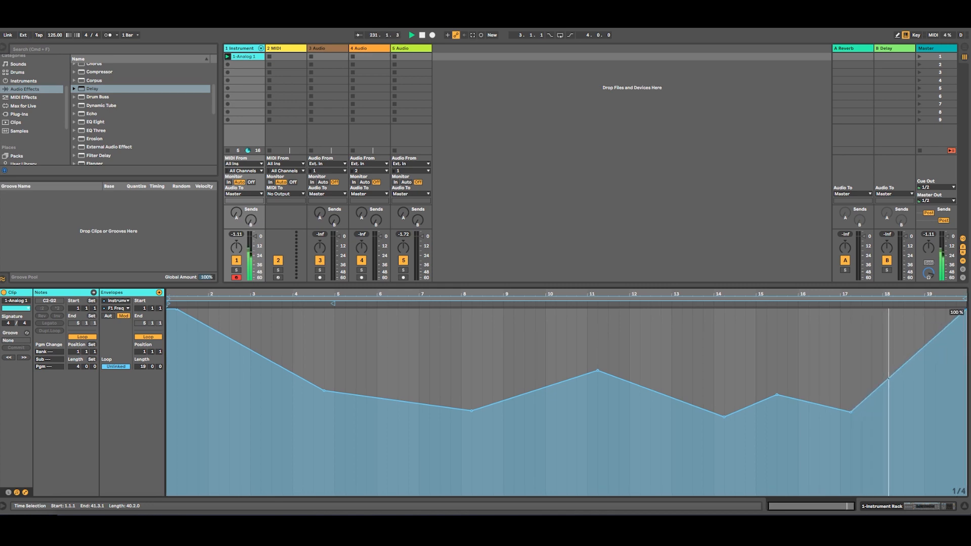
left_click_drag(834, 405, 824, 389)
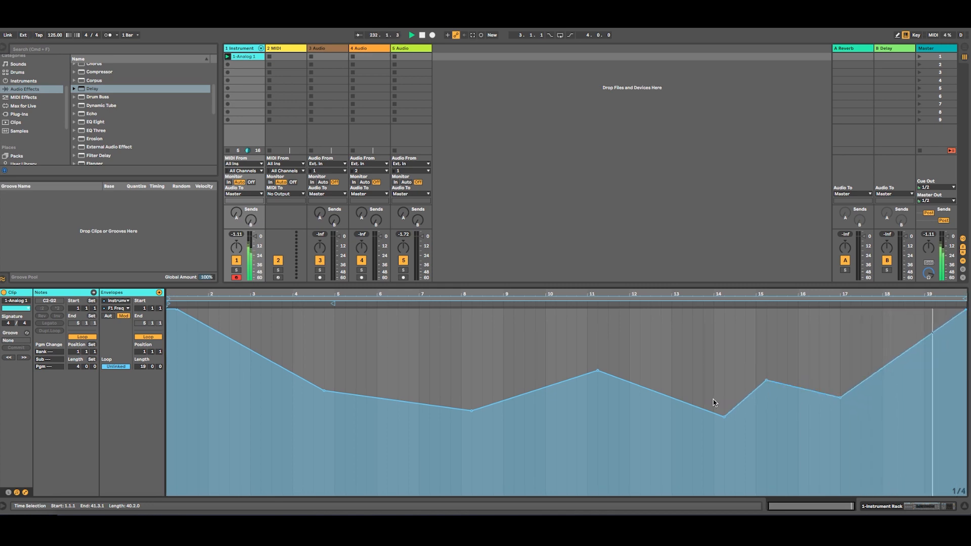
left_click_drag(711, 403, 698, 386)
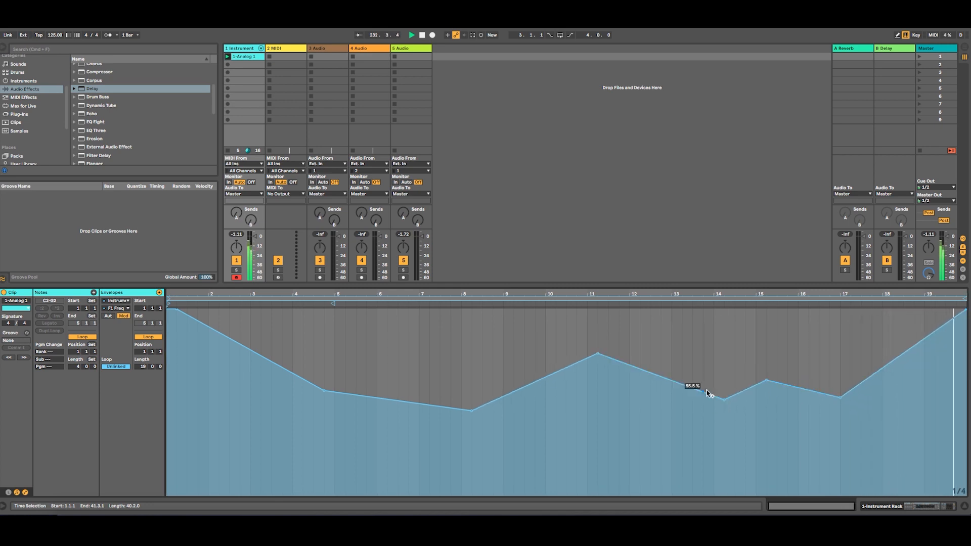
Add points to Analog's own F1 Freq modulation envelope for a deeper dip near bar 25 and a small rise near bar 28
left_click(243, 49)
right_click(267, 433)
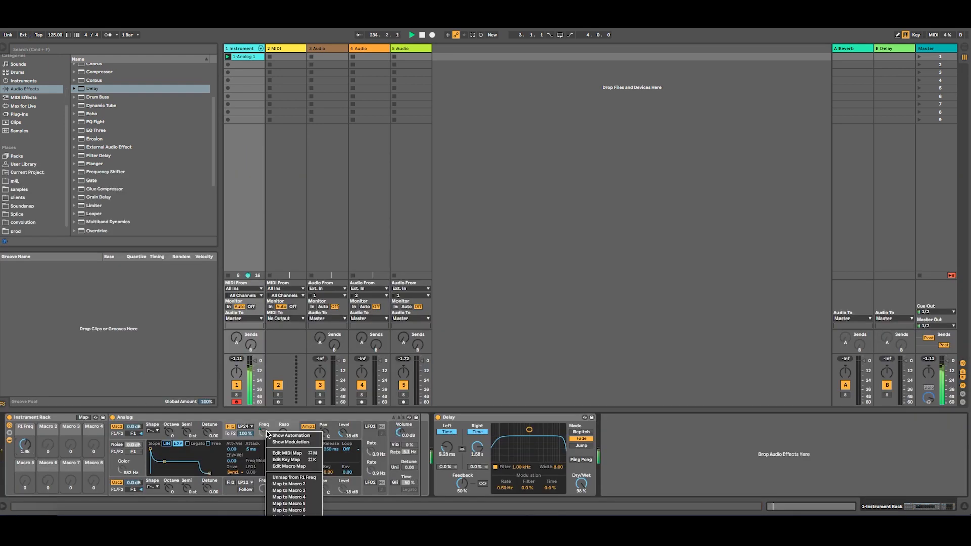
left_click(281, 441)
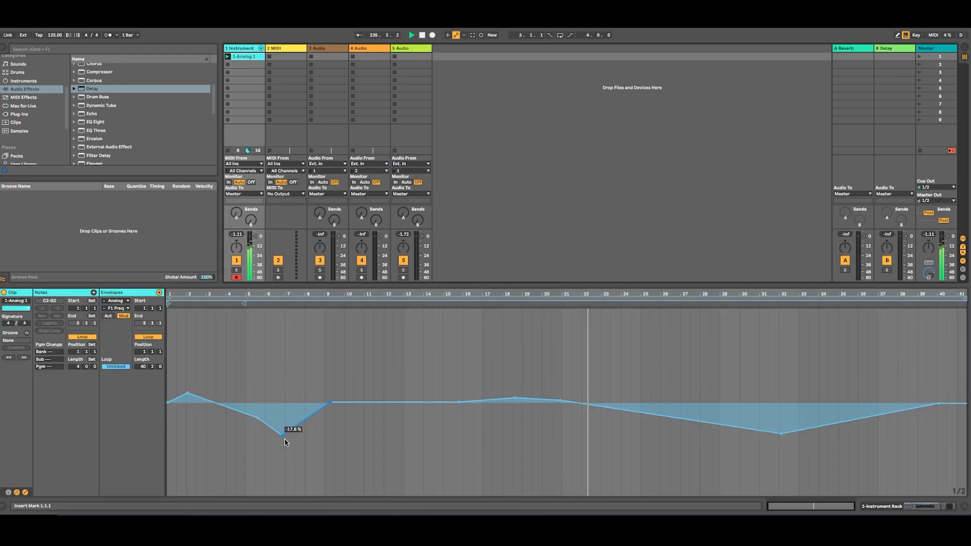
left_click_drag(636, 417, 696, 427)
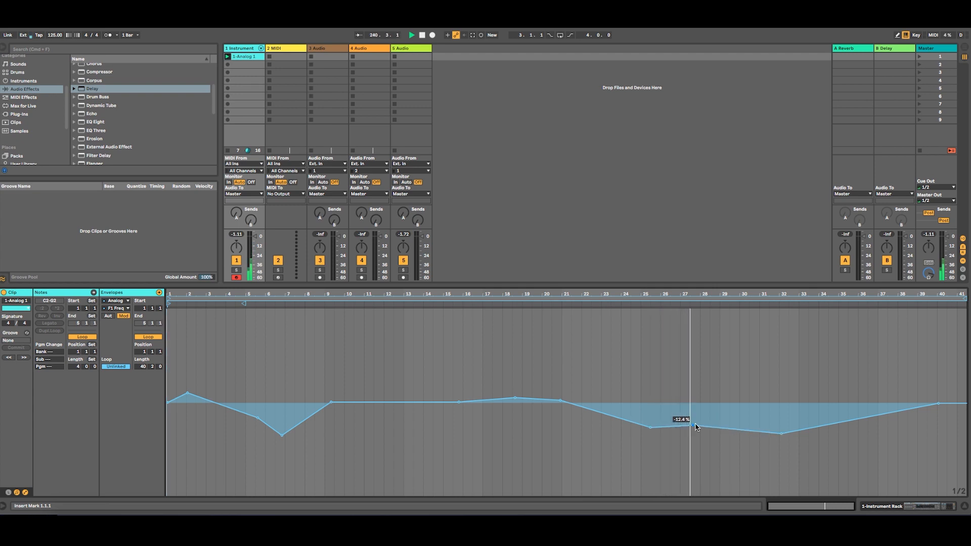
left_click_drag(712, 429, 711, 419)
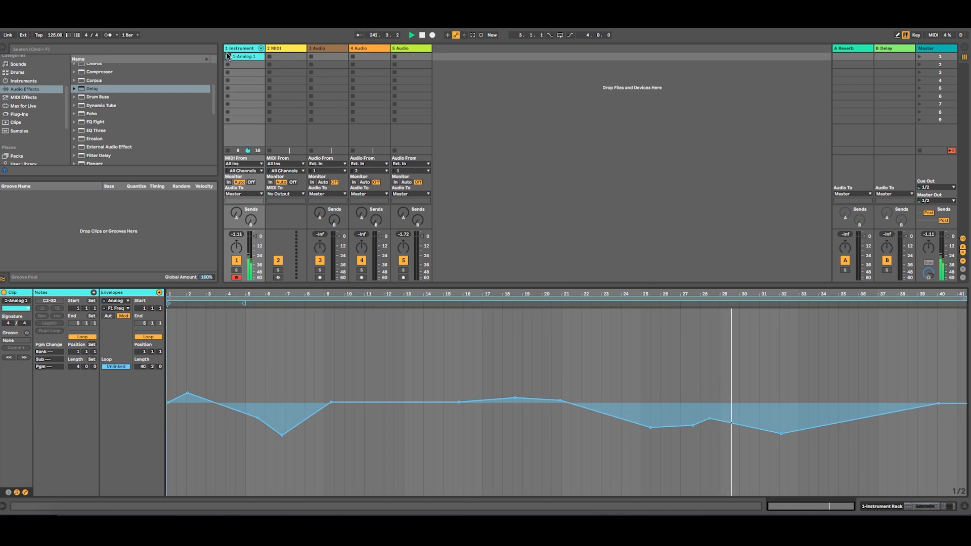
Draw a clip automation curve for the F1 Freq macro that drops before bar 2, zigzags through bars 2 and 3, and returns to 22.0k before bar 5
left_click(263, 204)
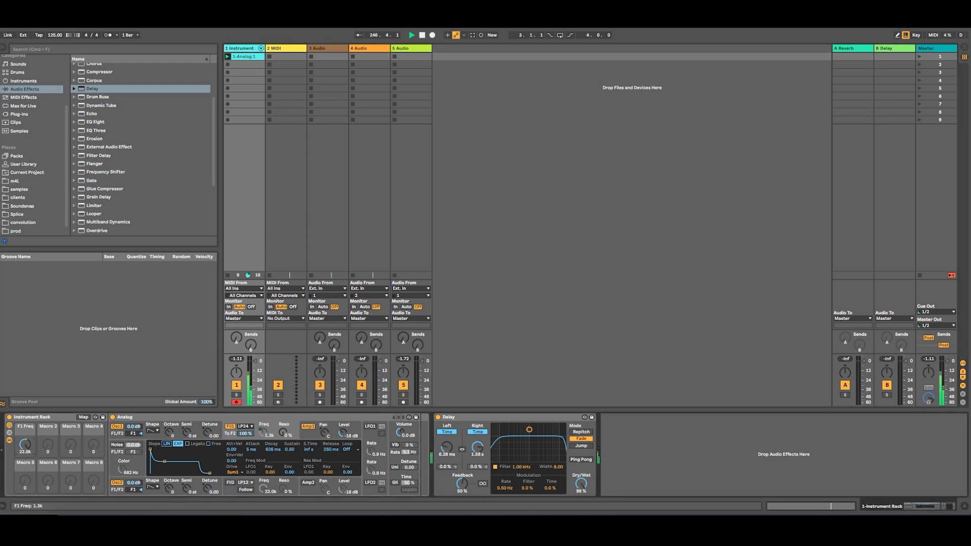
right_click(29, 450)
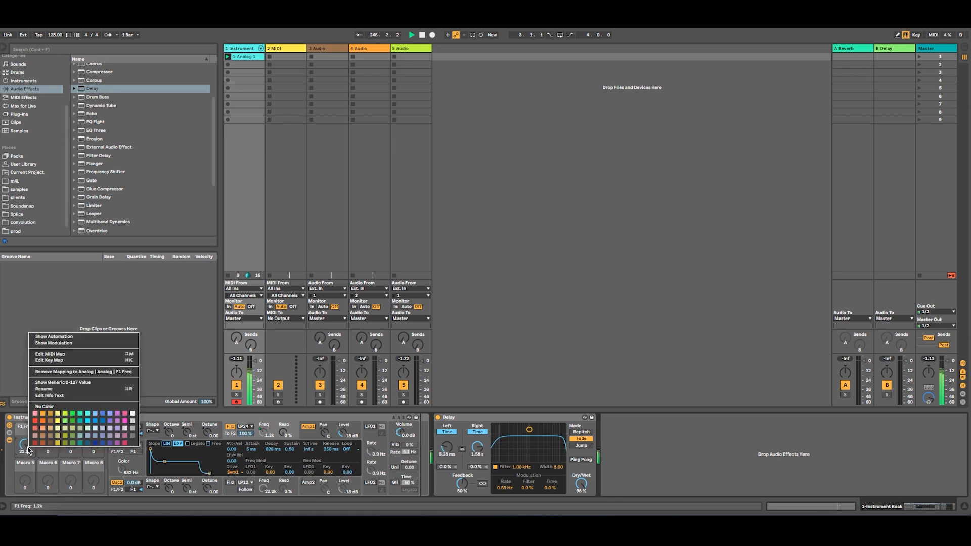
left_click(53, 336)
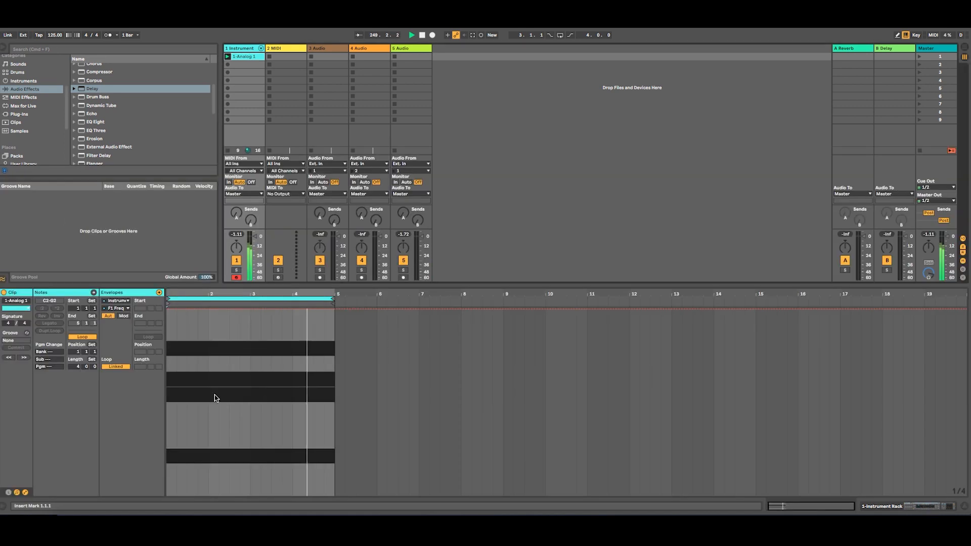
left_click(200, 310)
left_click_drag(205, 312, 198, 376)
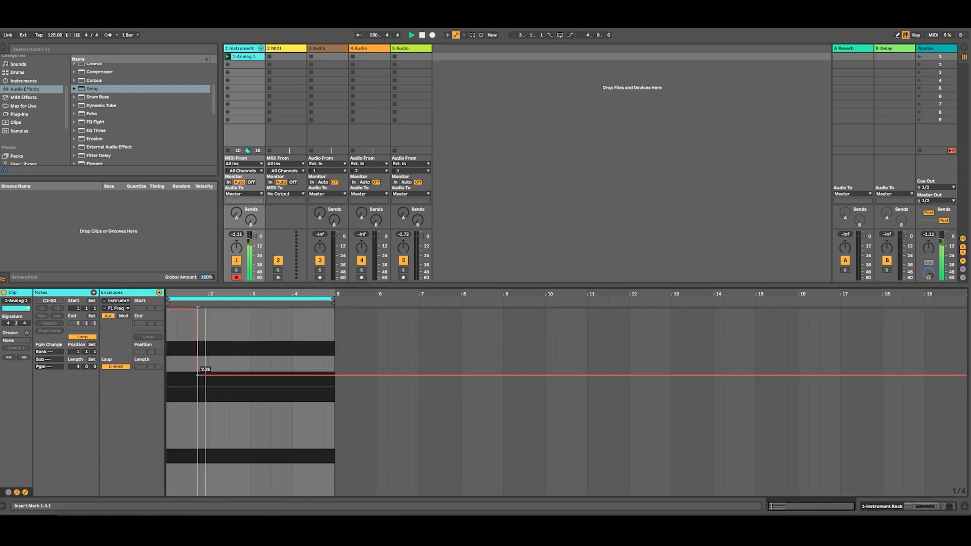
left_click_drag(216, 375, 324, 310)
left_click_drag(292, 363, 292, 383)
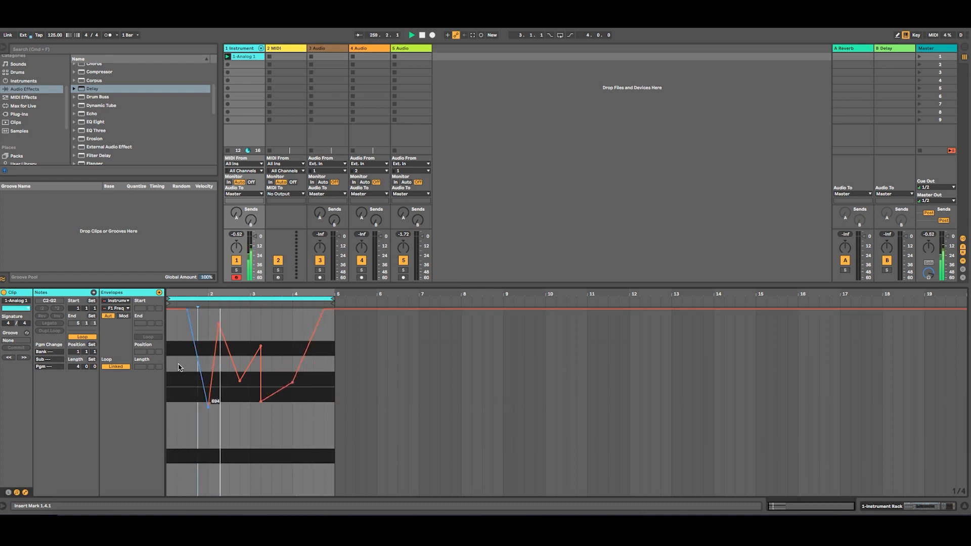
Unlink the F1 Freq macro automation envelope from the clip loop and shorten its loop to end at 4.4.4
left_click(115, 367)
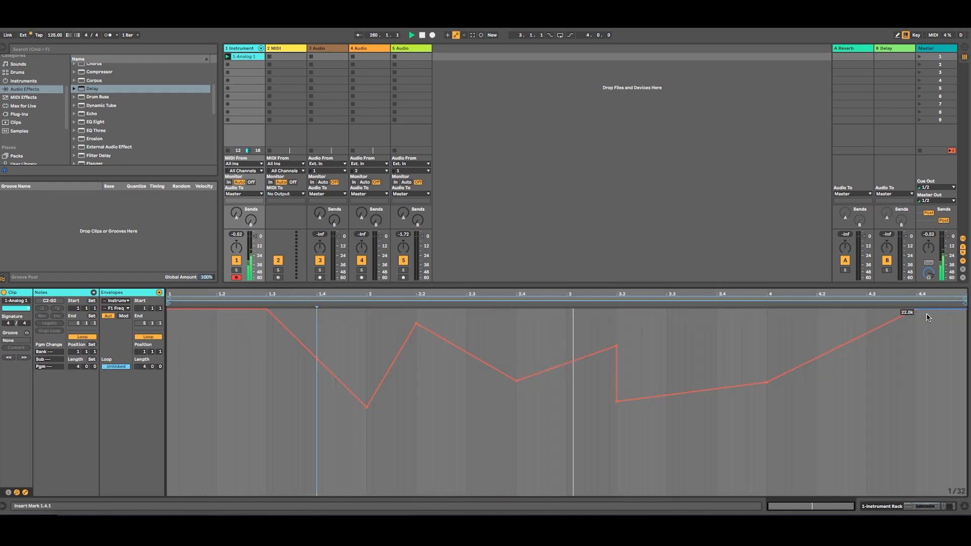
left_click(963, 299)
left_click_drag(963, 298, 955, 299)
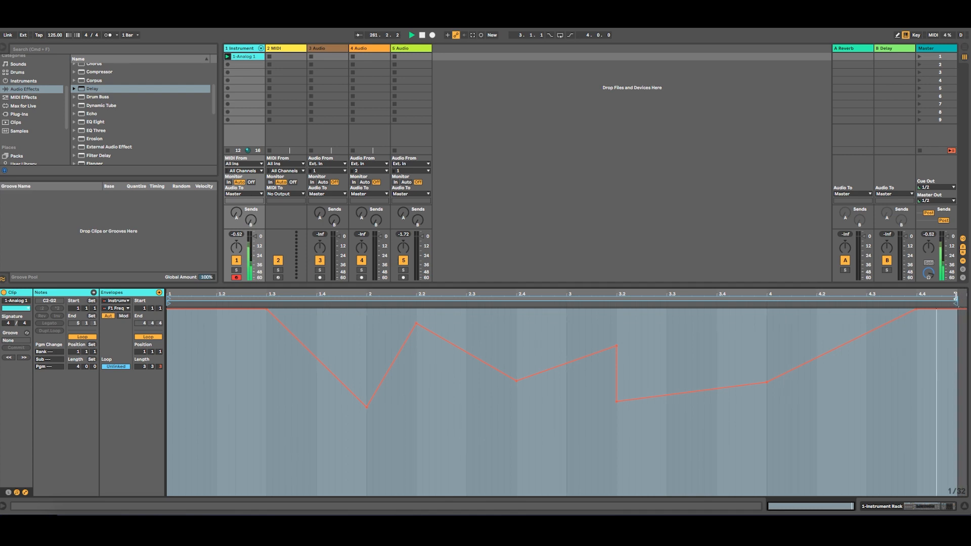
Raise the low automation point near bar 2 to about 2.8k and shift it slightly earlier
left_click(352, 338)
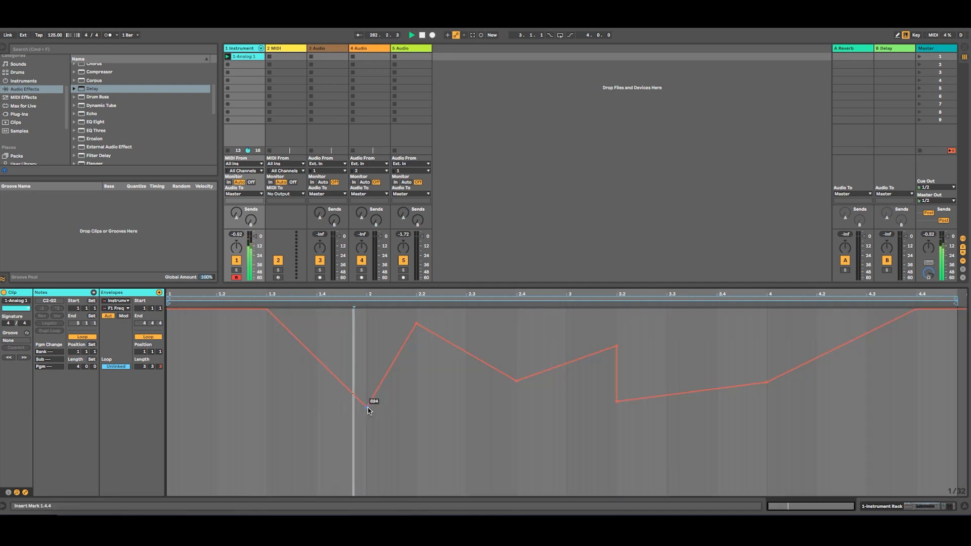
left_click_drag(367, 405, 360, 366)
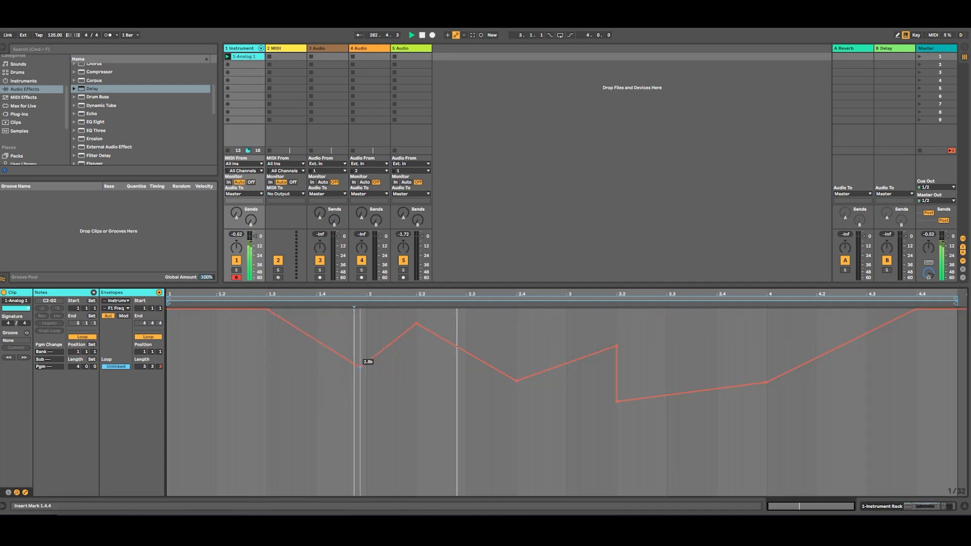
Smooth the F1 Freq macro curve: remove the low point near 3.2, add a shallow dip after 3.3, and raise the point near bar 4
left_click(616, 401)
left_click(689, 364)
left_click_drag(768, 383, 773, 352)
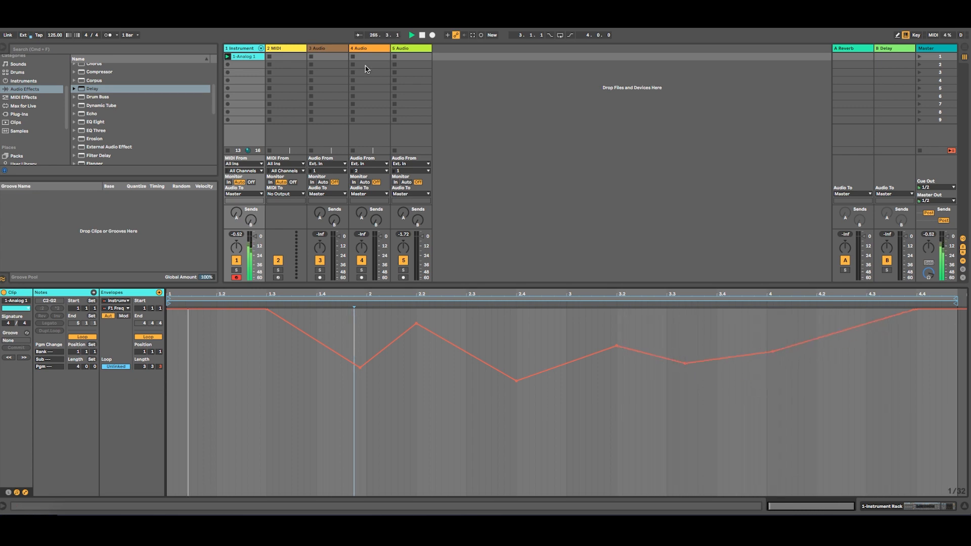
left_click(248, 48)
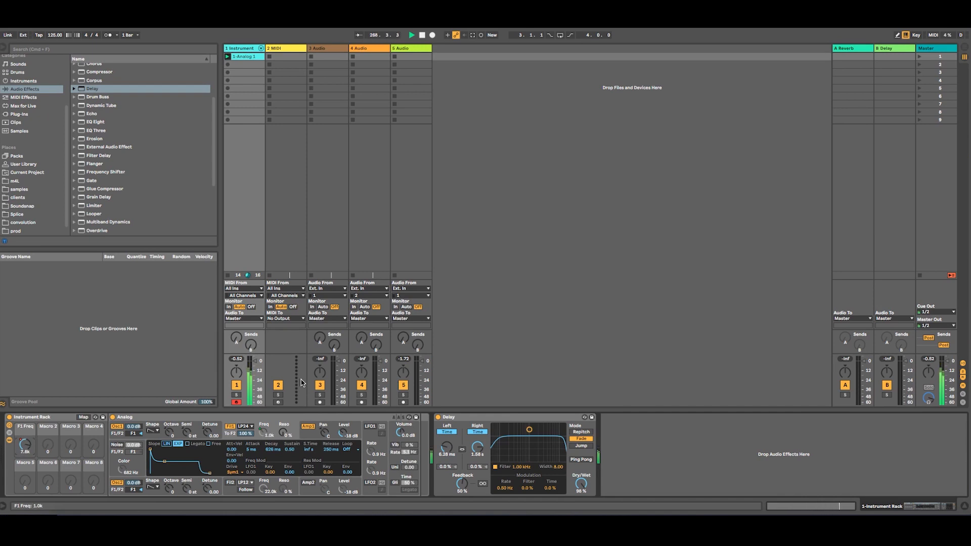
left_click(63, 420)
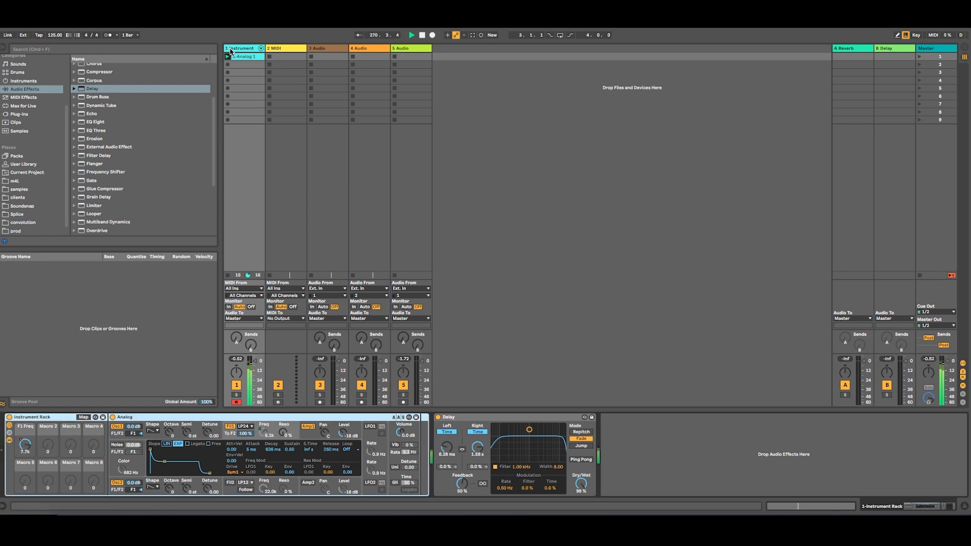
right_click(230, 50)
left_click(248, 71)
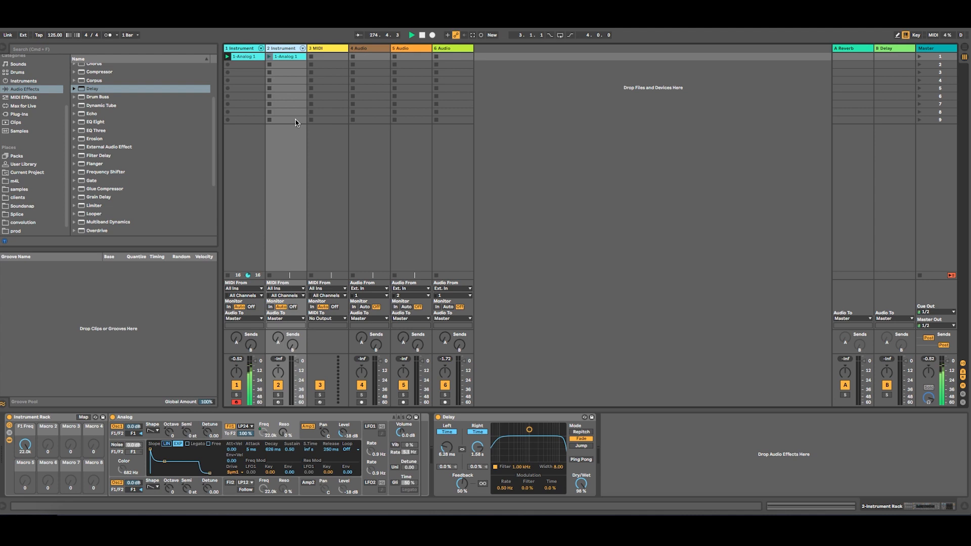
right_click(278, 49)
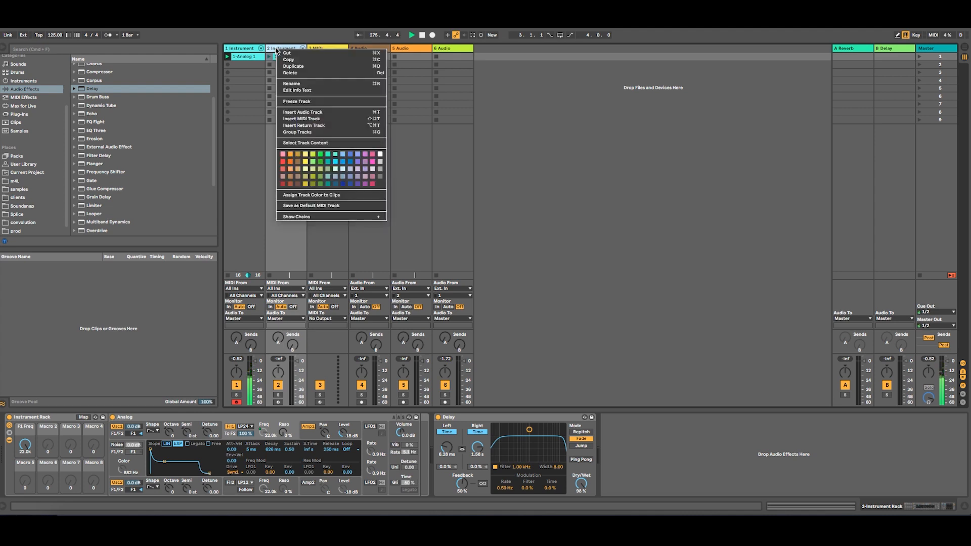
left_click(293, 73)
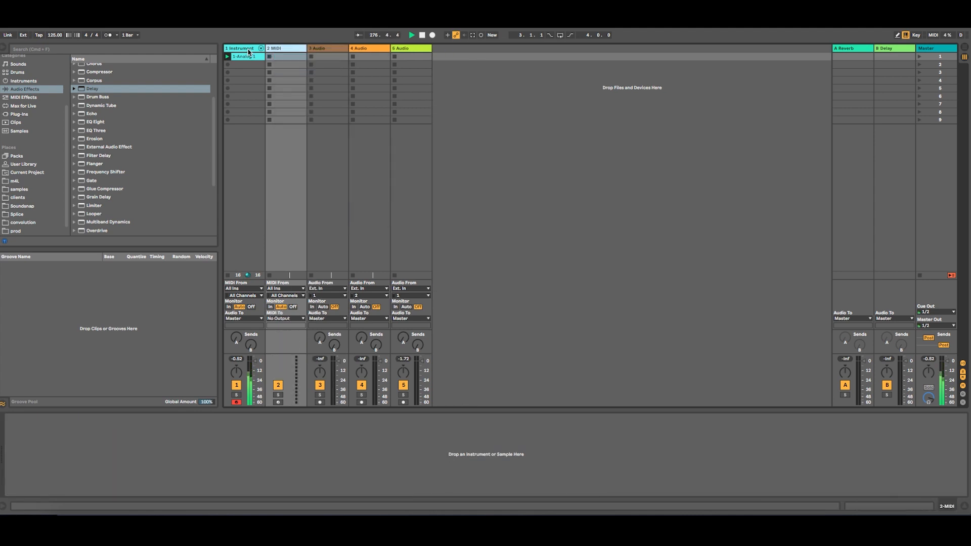
Add a Saturator to the end of the Instrument track's device chain
left_click(228, 338)
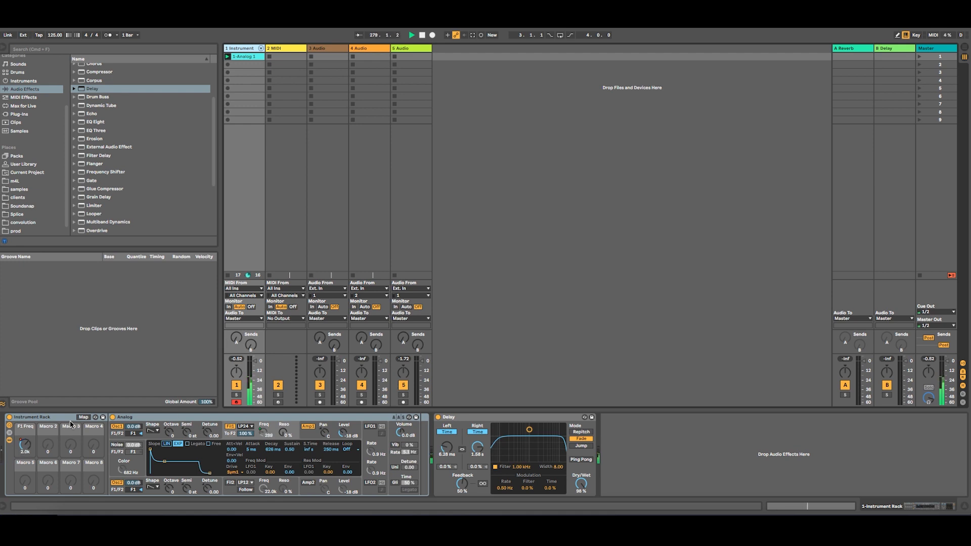
scroll(129, 194, "down", 4)
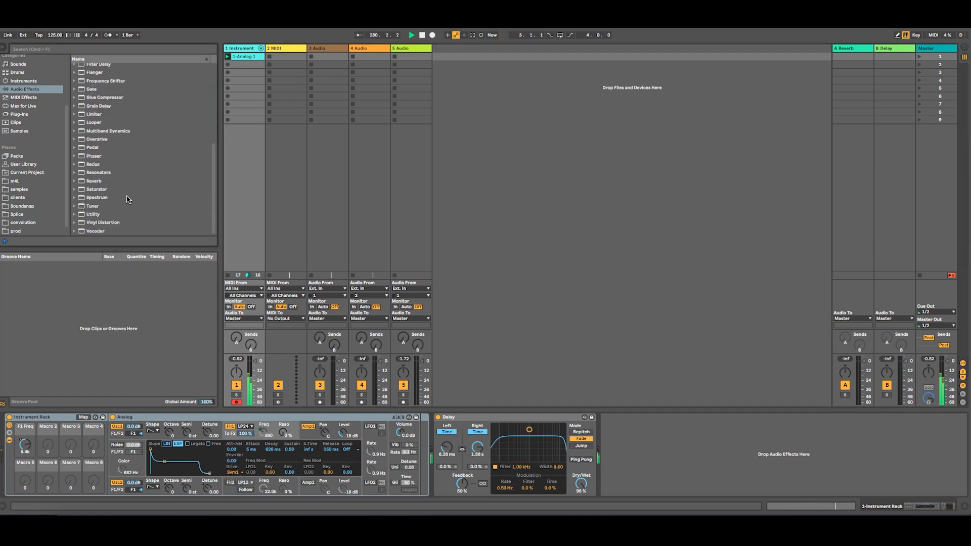
double_click(98, 189)
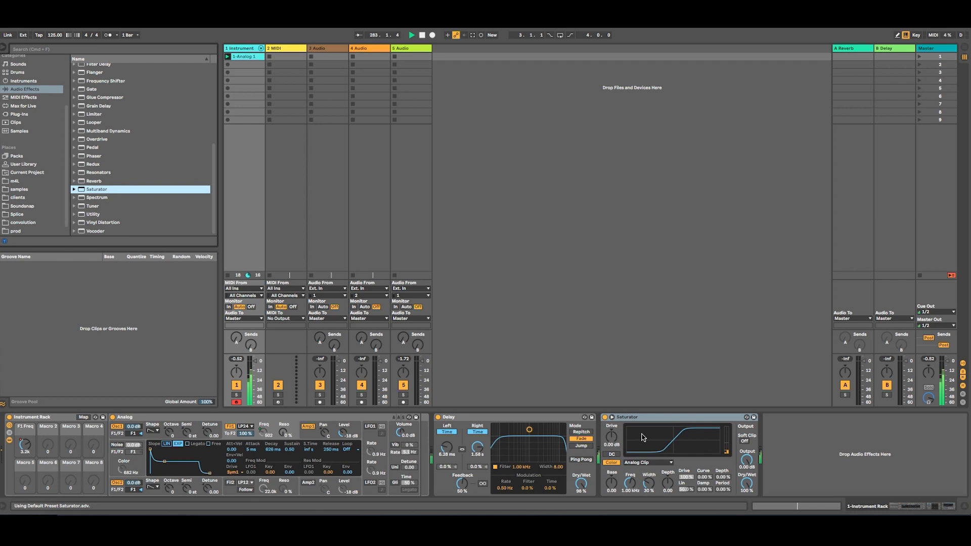
Switch the Saturator's curve type to Waveshaper and set its Drive to about 6.29 dB
left_click(616, 438)
left_click_drag(616, 438, 615, 452)
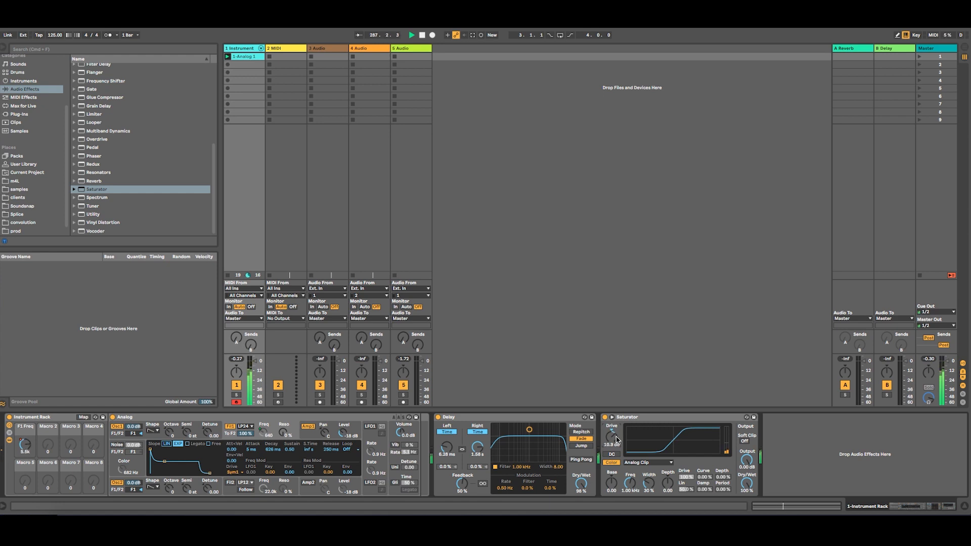
left_click(611, 417)
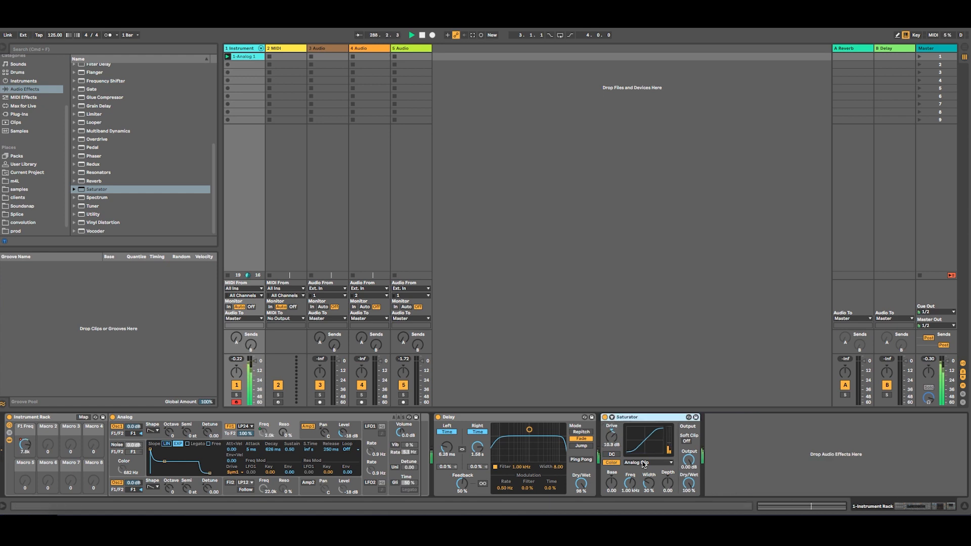
left_click(643, 464)
left_click(641, 501)
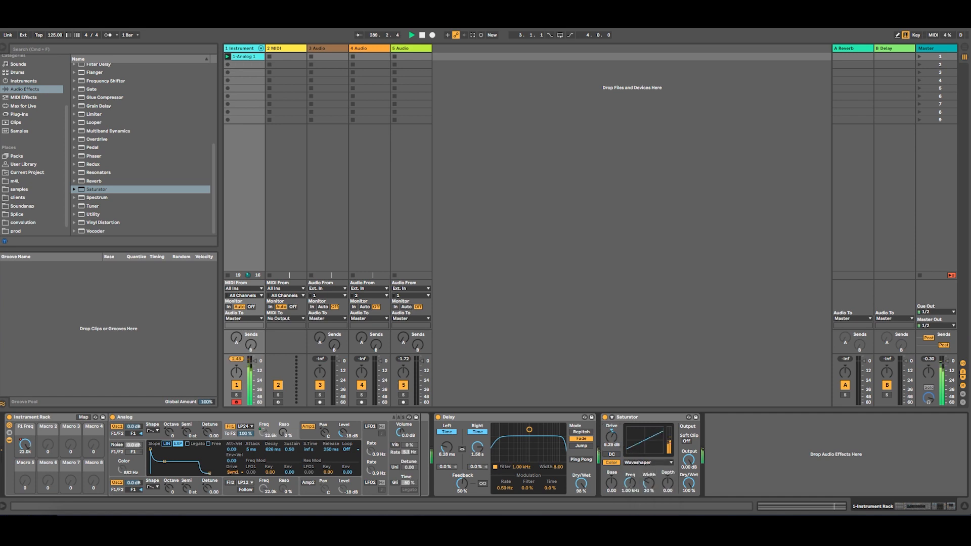
Shape the Saturator's Waveshaper with Curve about 3.12%, Depth 44.5%, Damp 57.8% and Period 0.78%
left_click(612, 417)
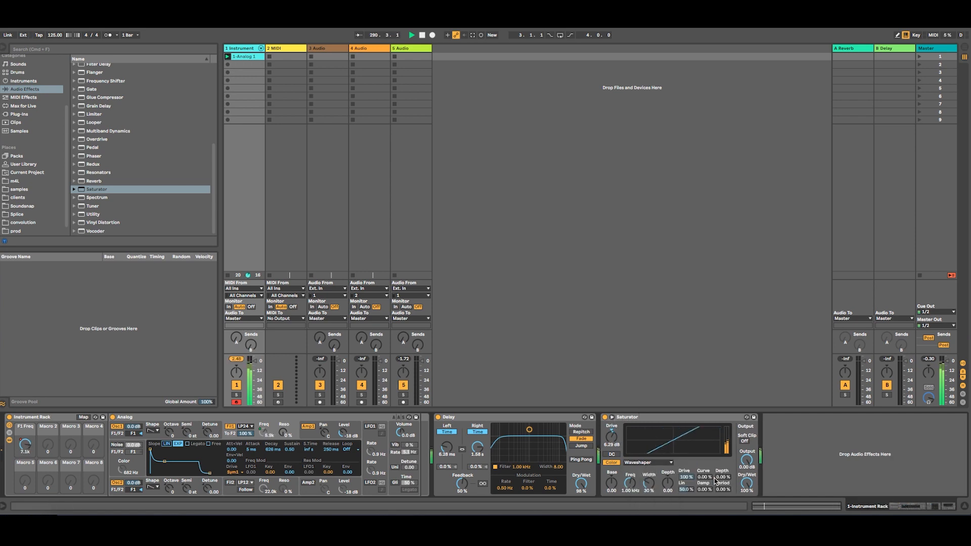
mouse_move(706, 476)
left_mouse_down()
mouse_move(706, 450)
mouse_move(706, 475)
mouse_move(706, 456)
mouse_move(723, 475)
mouse_move(723, 451)
mouse_move(710, 483)
mouse_move(704, 463)
mouse_move(728, 489)
mouse_move(723, 472)
left_mouse_up()
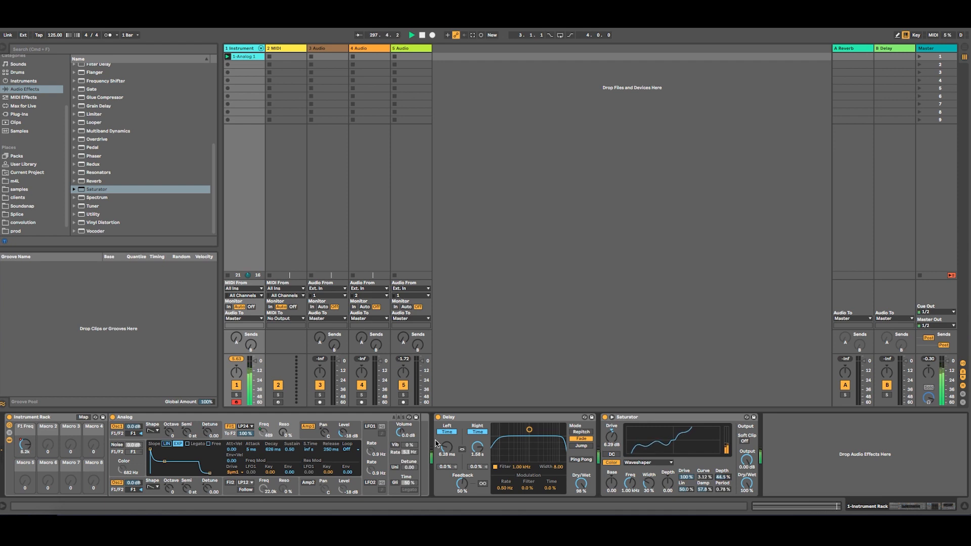
left_click(62, 425)
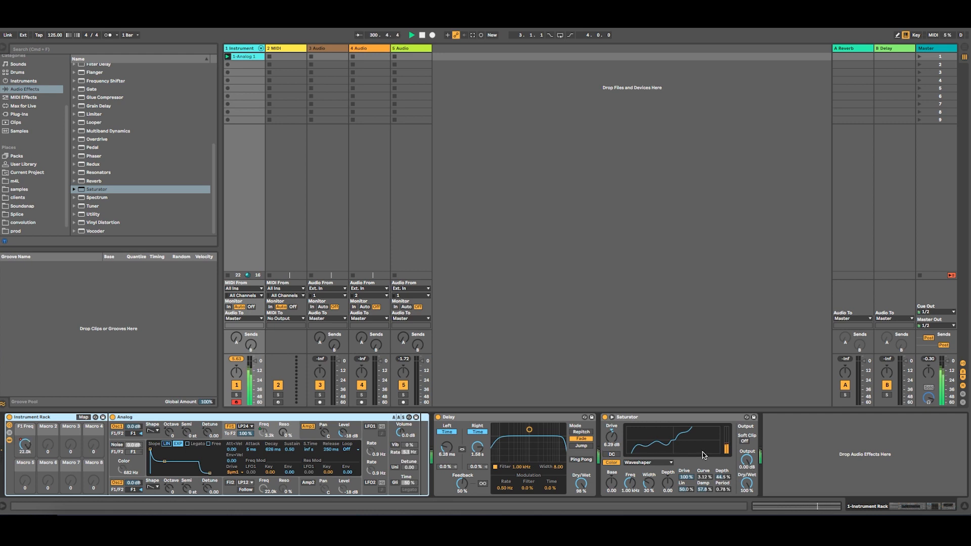
Move the Saturator ahead of the Delay in the chain and lower its Dry/Wet to about 7.94%
left_click(753, 499)
left_click_drag(746, 483, 746, 498)
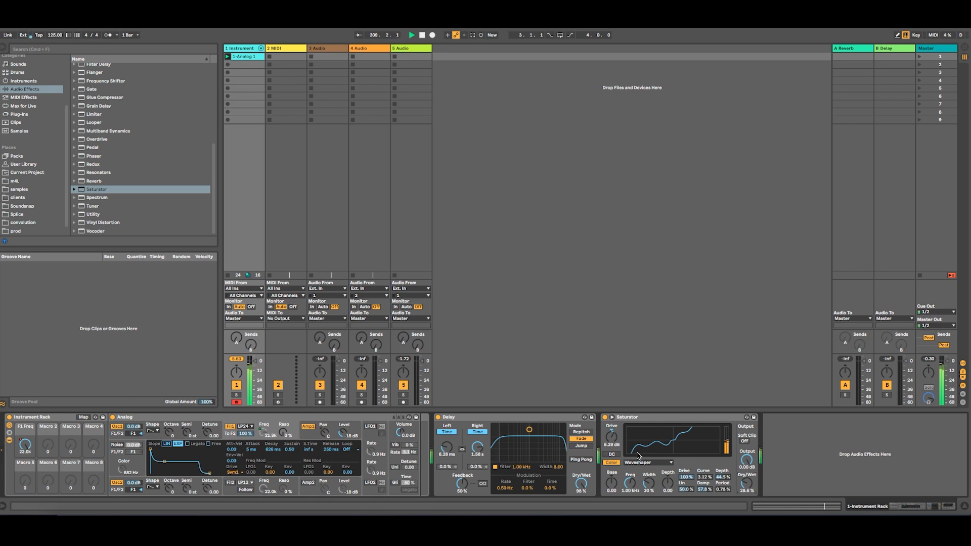
left_click(566, 420)
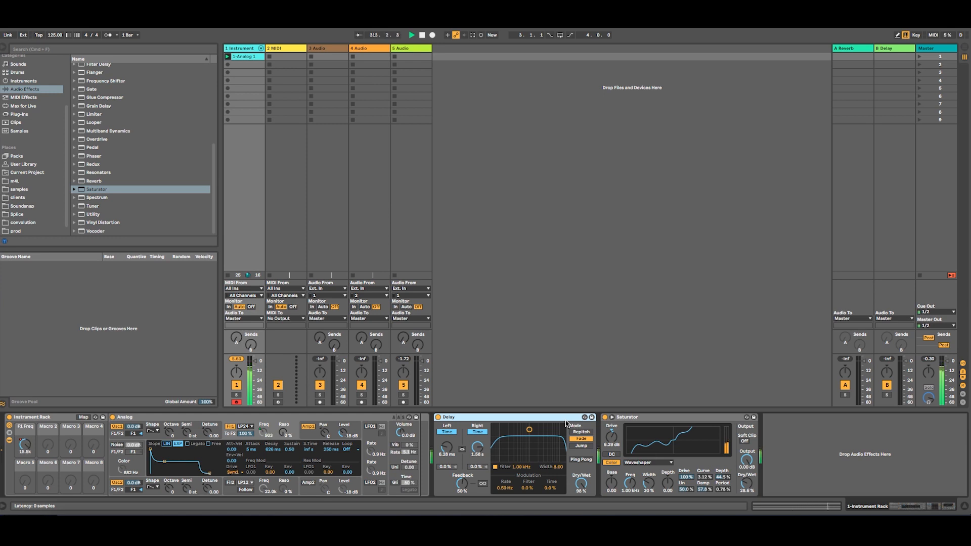
left_click(664, 419)
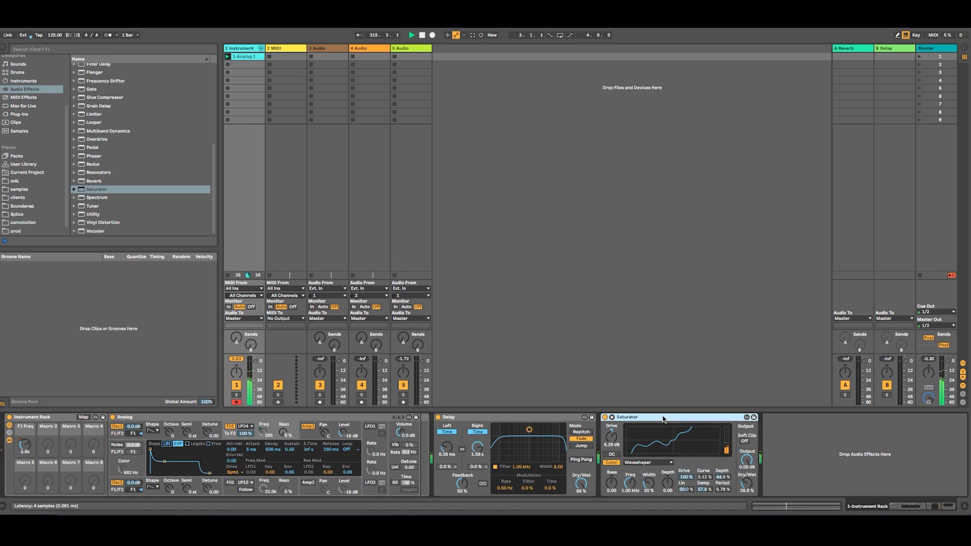
left_click(743, 484)
left_click_drag(745, 488, 746, 442)
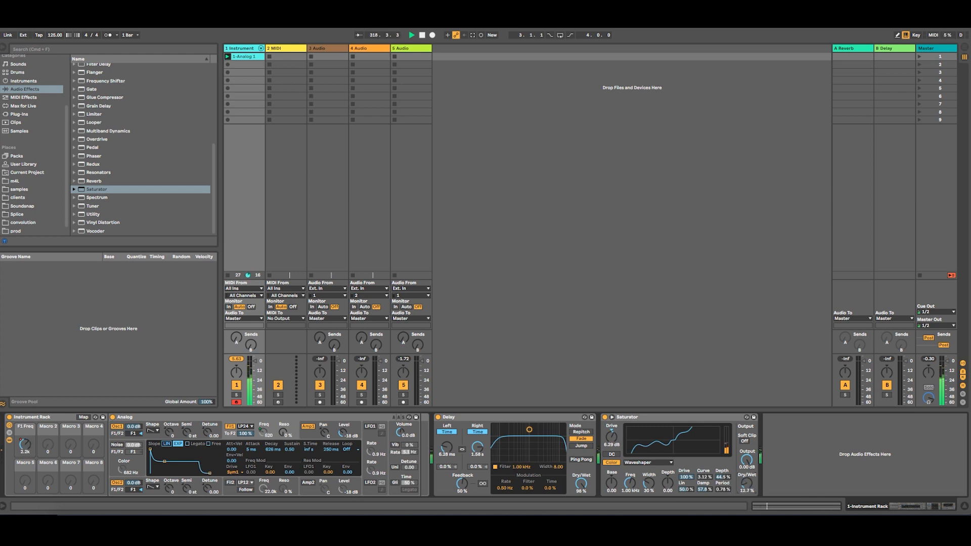
left_click_drag(672, 418, 506, 422)
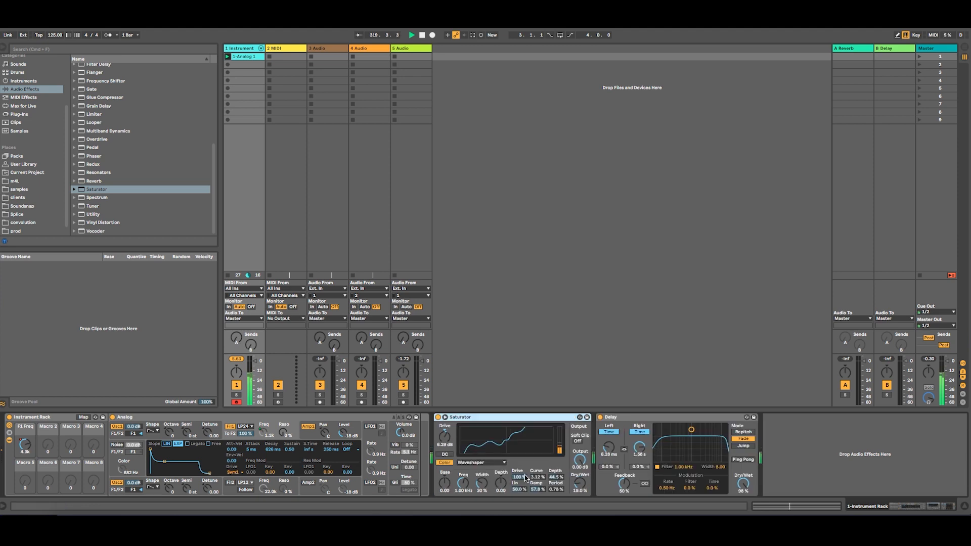
left_click_drag(579, 483, 580, 505)
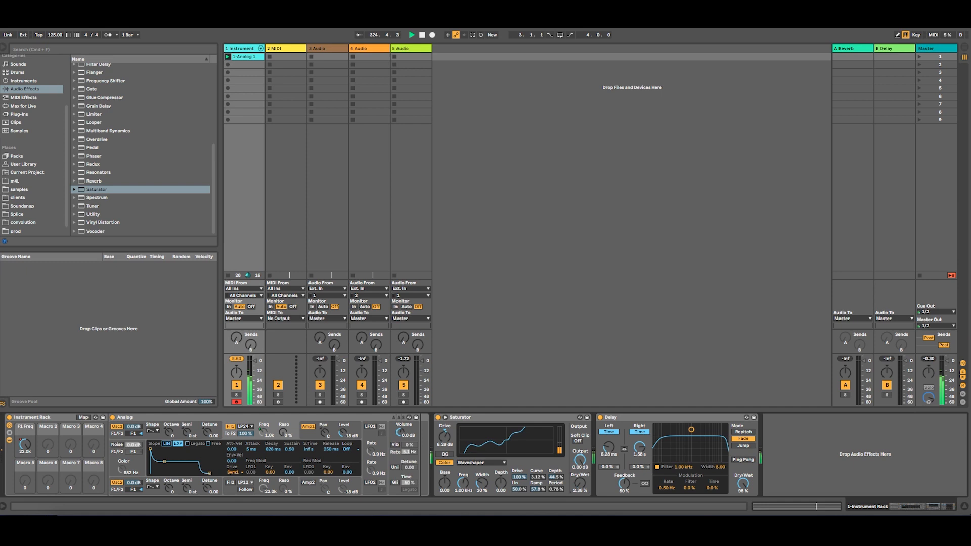
left_click_drag(579, 482, 579, 468)
Show the clip modulation envelope for the Saturator's Dry/Wet and extend its unlinked loop to end at about 6.4.1
right_click(579, 489)
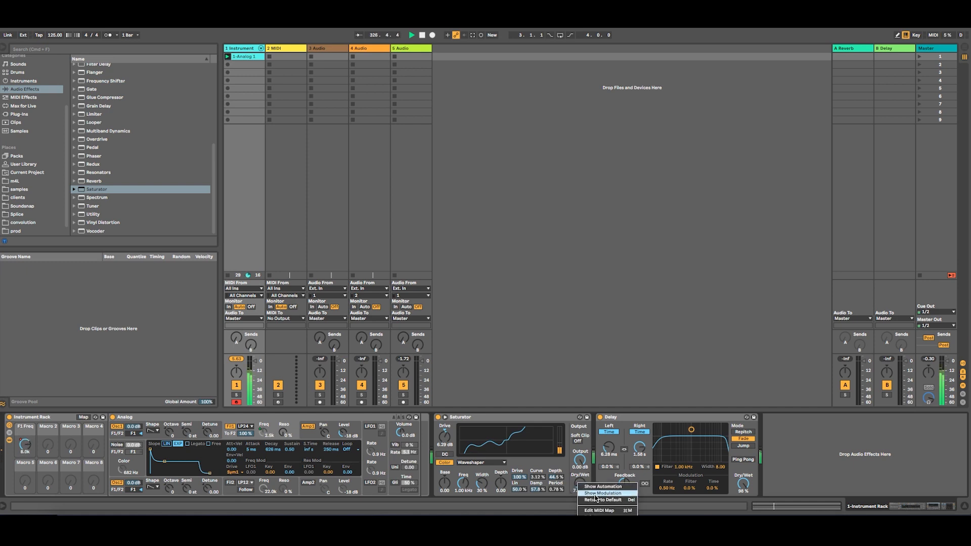
left_click(598, 493)
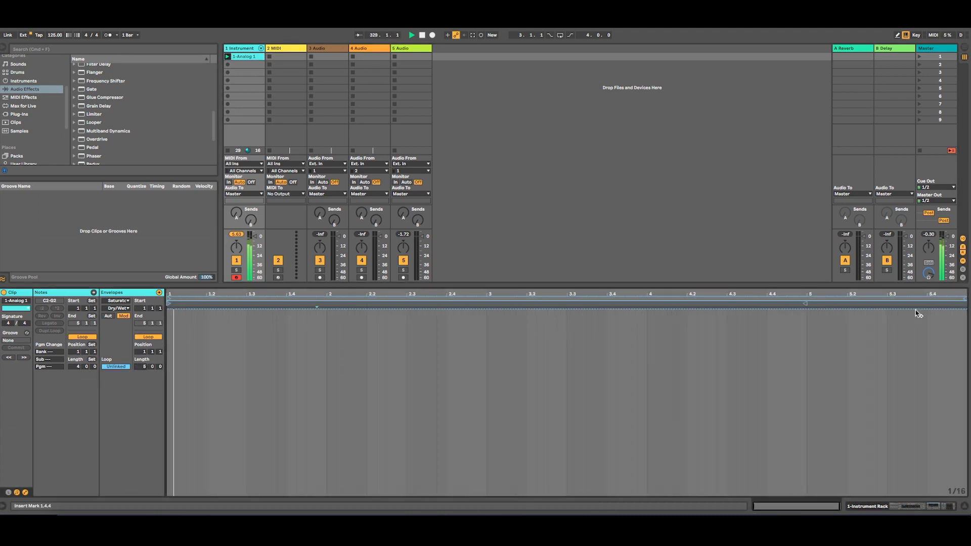
left_click_drag(963, 299, 970, 299)
double_click(339, 293)
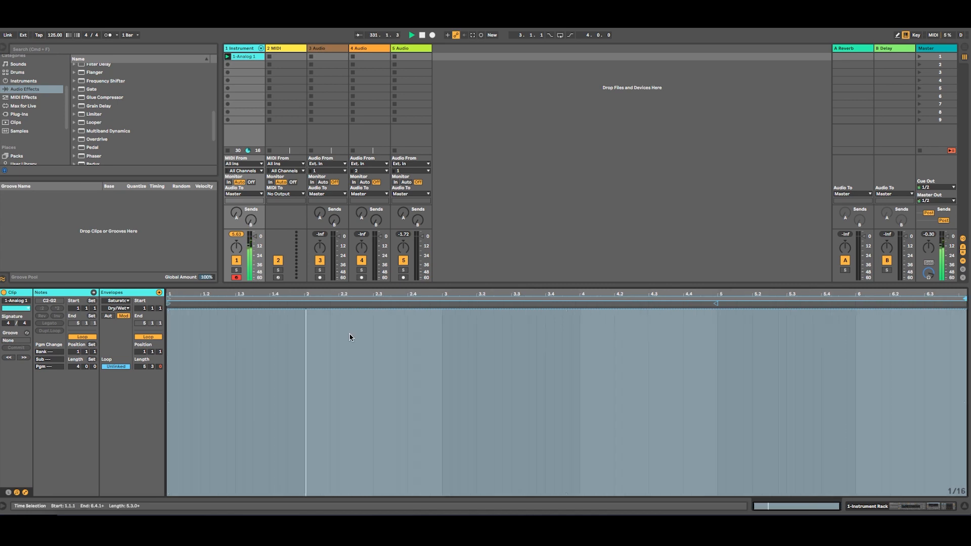
Draw a jittery freehand Dry/Wet modulation across the whole loop with deeper dips from bar 3 onward, and return to the track's devices
key("b")
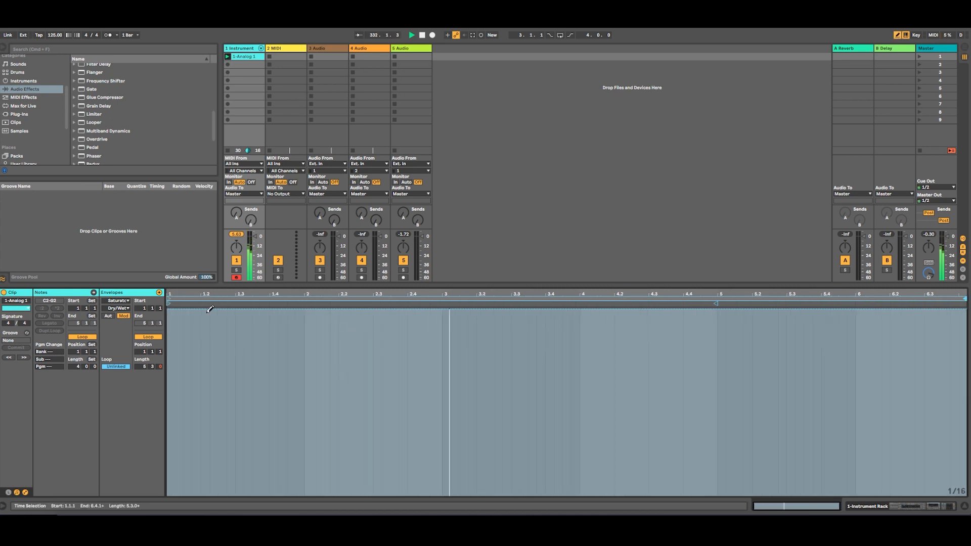
mouse_move(187, 308)
left_mouse_down()
mouse_move(249, 319)
mouse_move(386, 301)
mouse_move(552, 306)
mouse_move(582, 326)
mouse_move(611, 301)
mouse_move(717, 304)
mouse_move(774, 332)
mouse_move(843, 306)
mouse_move(964, 299)
left_mouse_up()
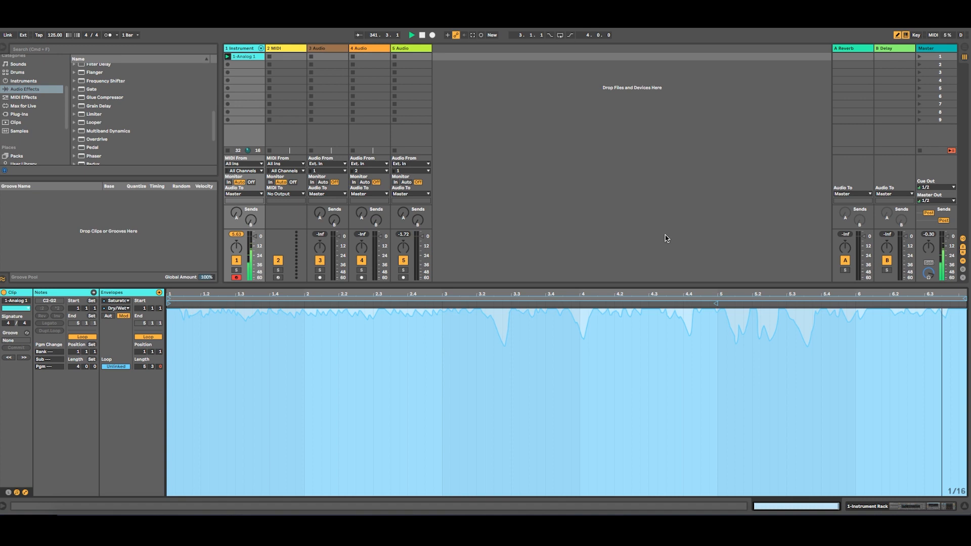
double_click(248, 48)
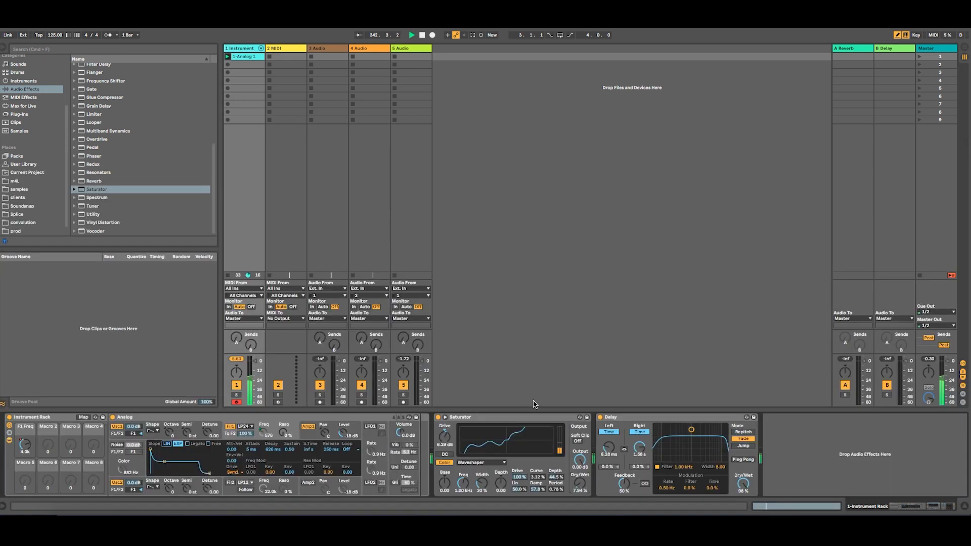